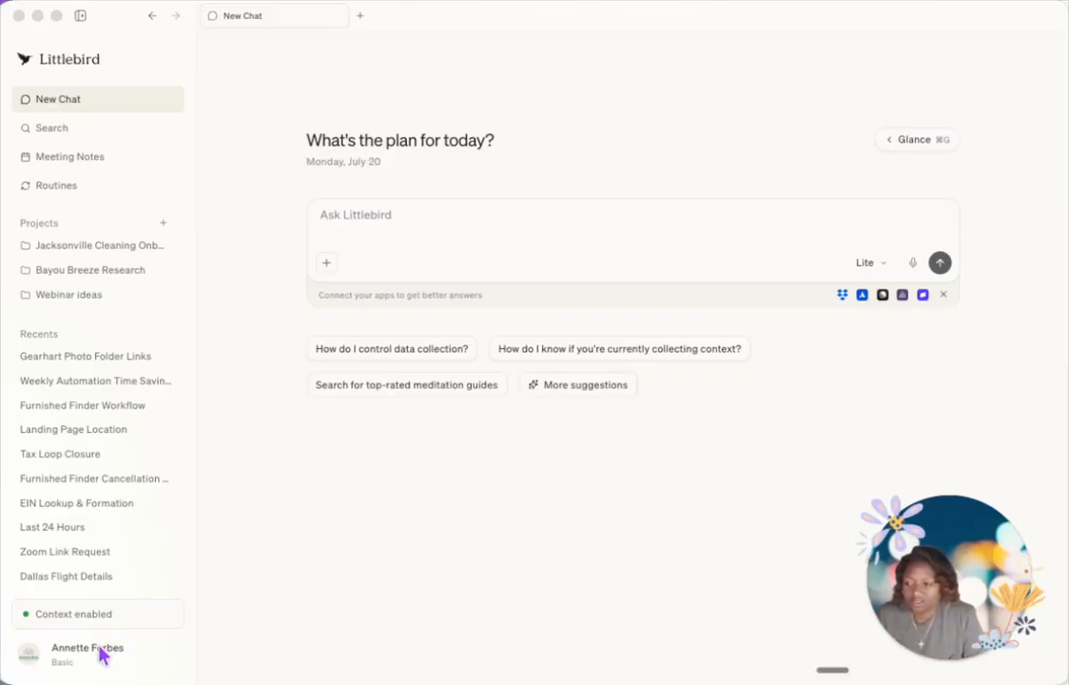
Step: Open the Integrations page in the account's settings
click(83, 659)
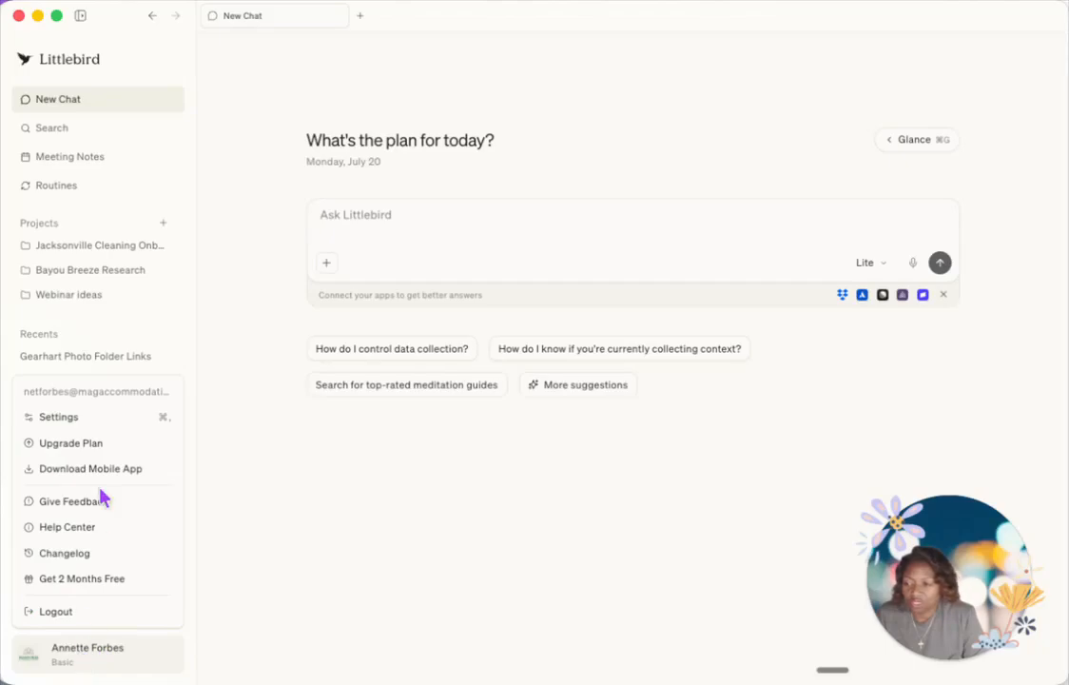
click(93, 423)
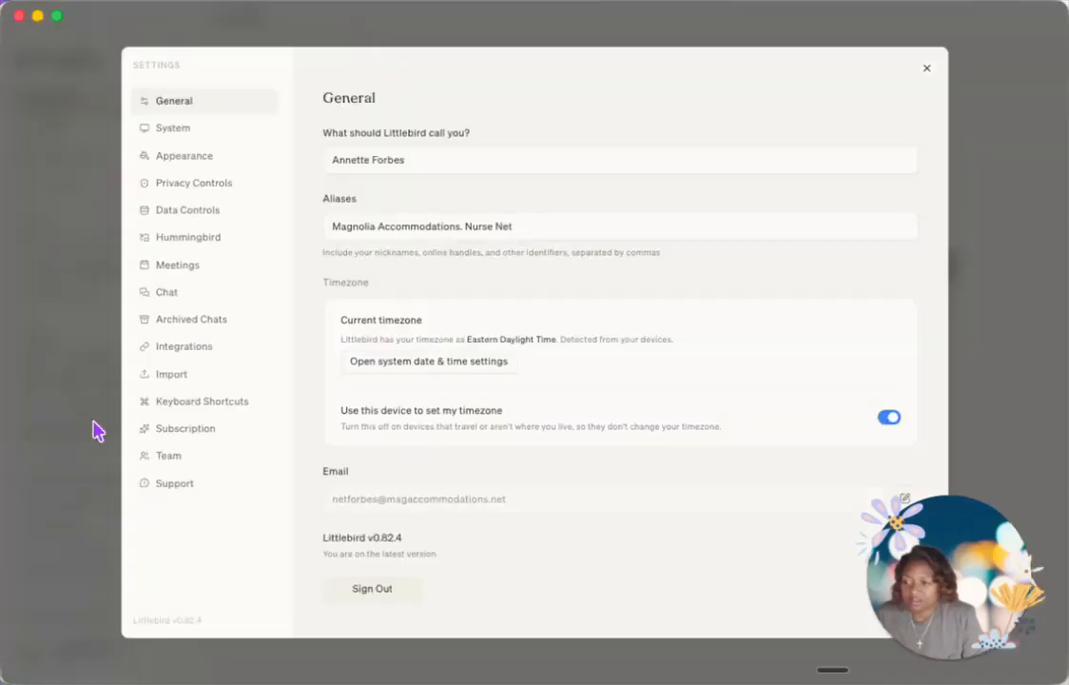
click(183, 349)
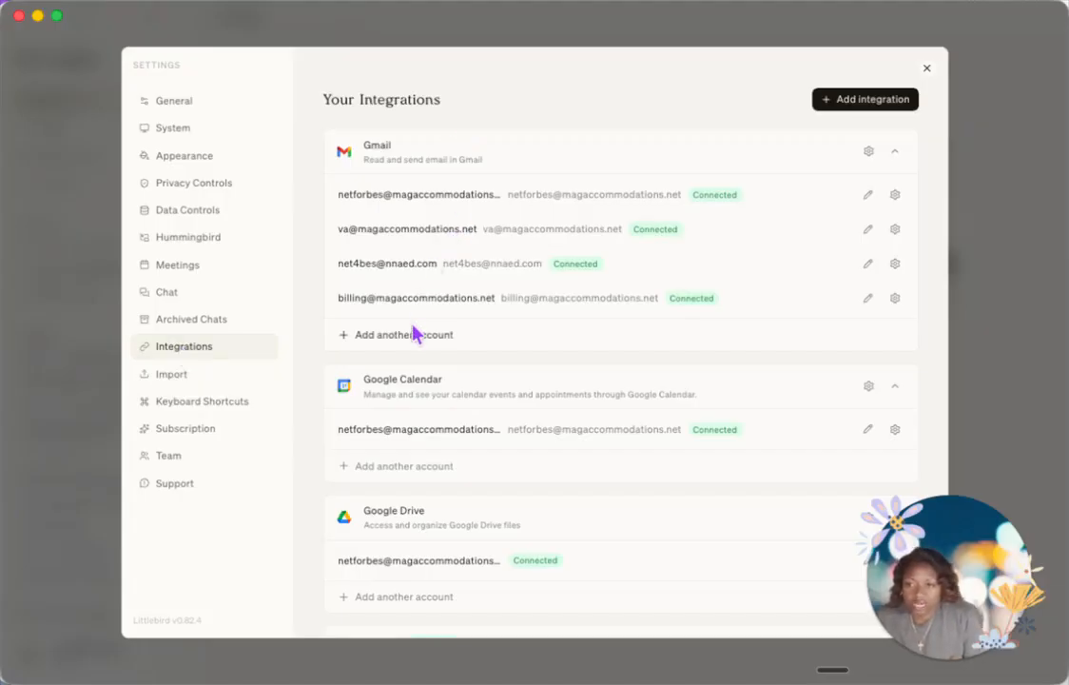
Step: Examine the list of connected integrations, from the Gmail accounts through Google Calendar and Google Drive down to Stripe and Zapier
scroll(412, 333, down, 1)
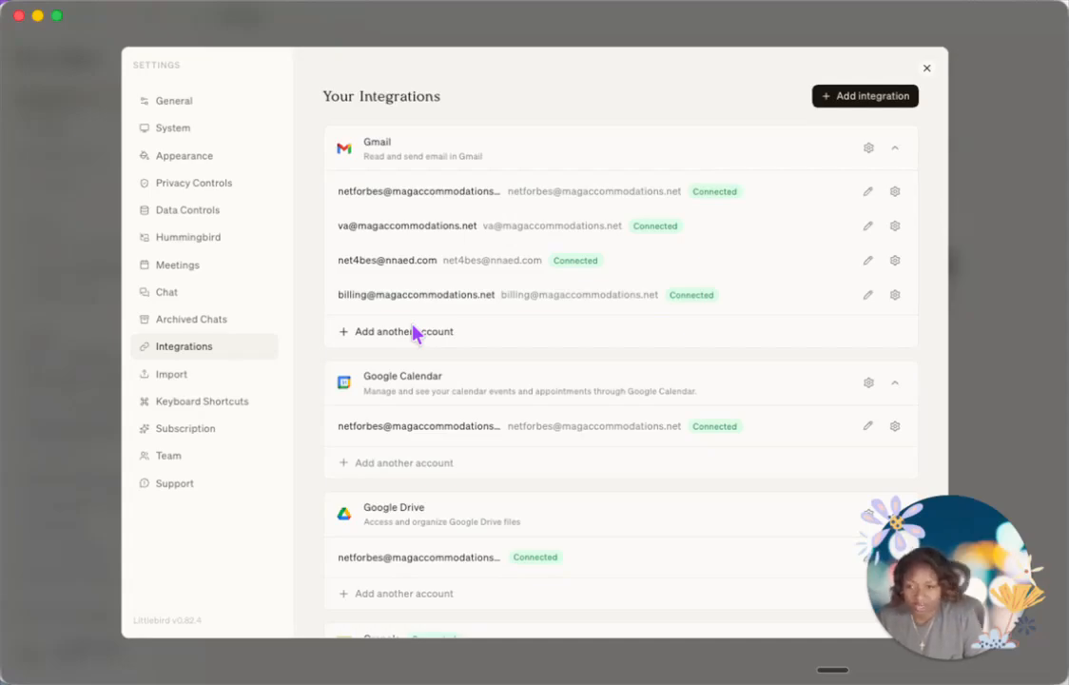
scroll(406, 351, down, 4)
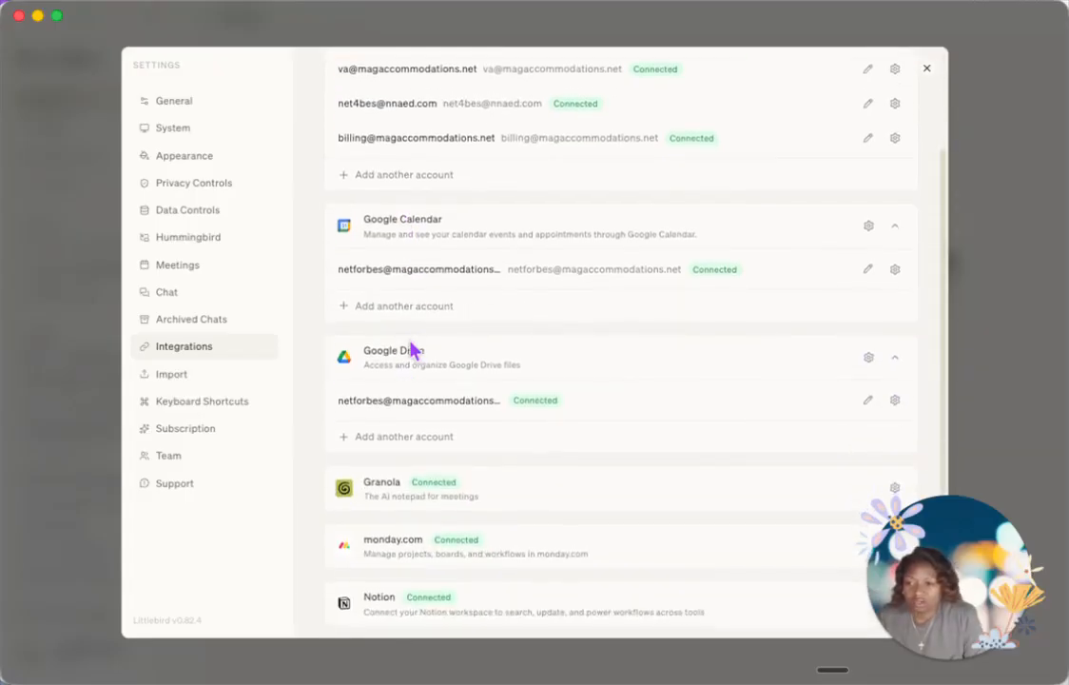
scroll(430, 374, down, 1)
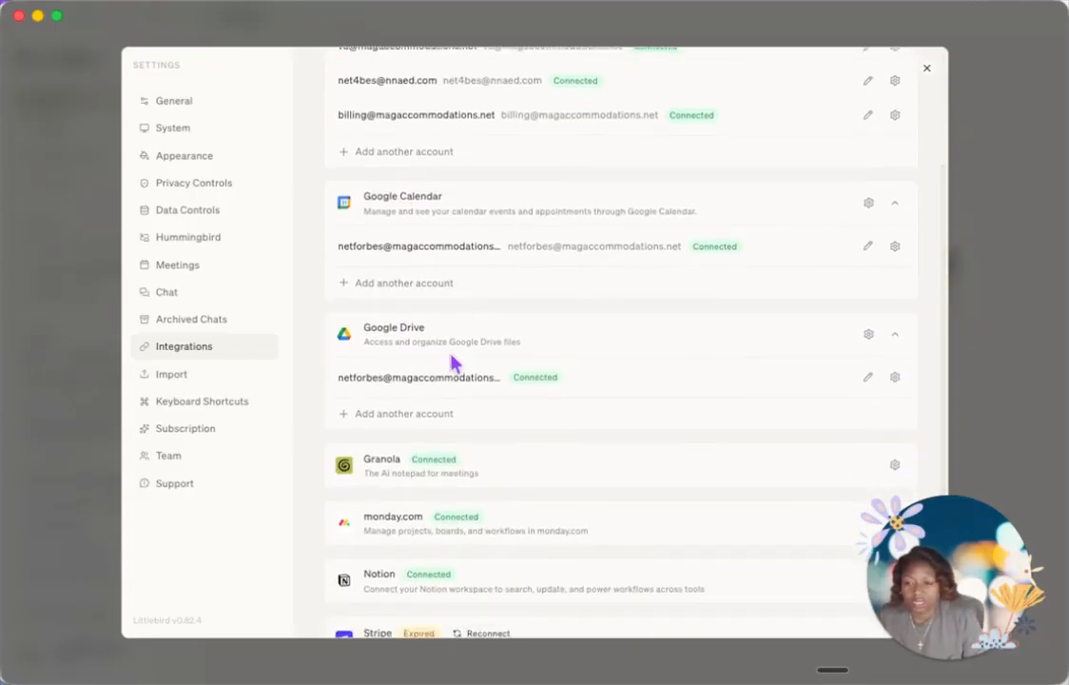
scroll(430, 378, down, 4)
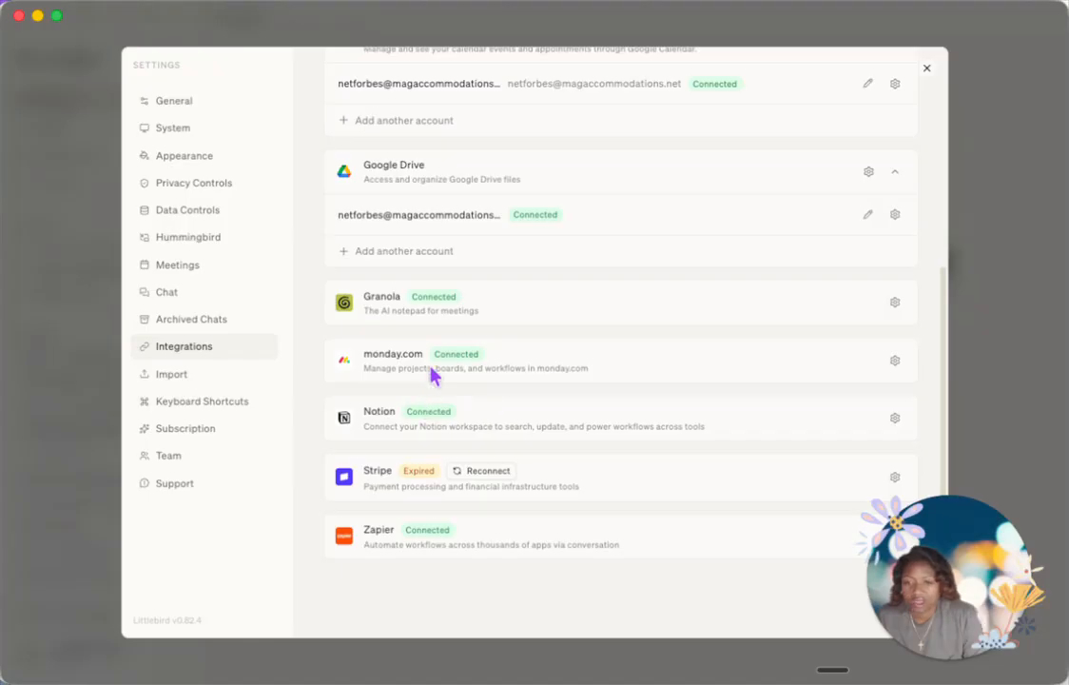
scroll(413, 508, up, 1)
scroll(409, 504, up, 3)
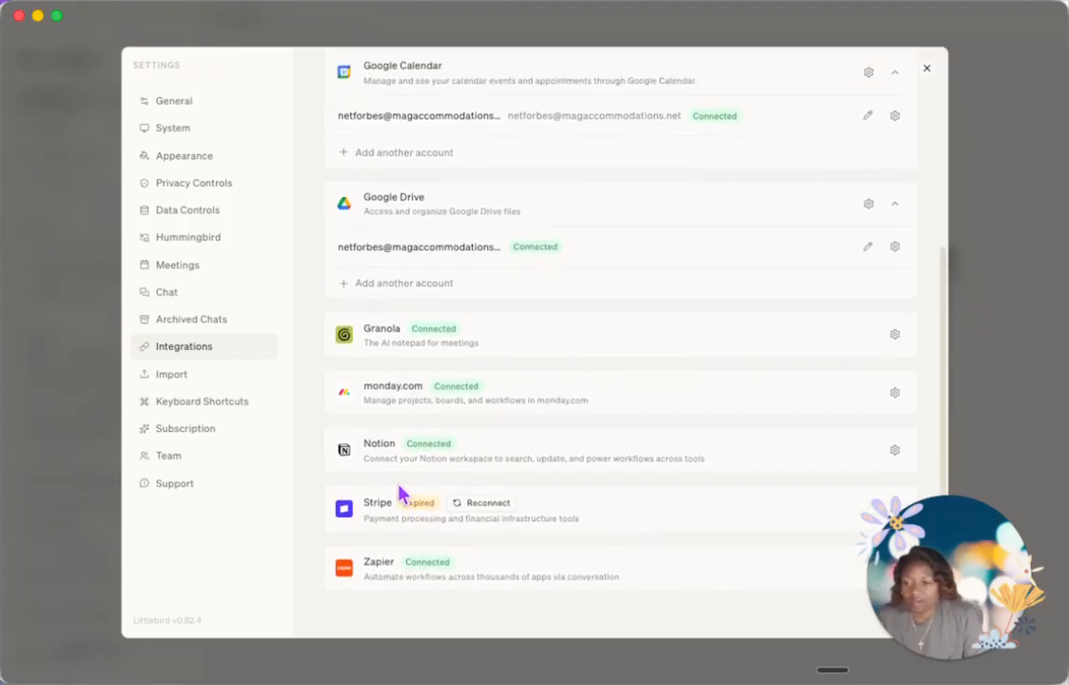
scroll(406, 572, up, 5)
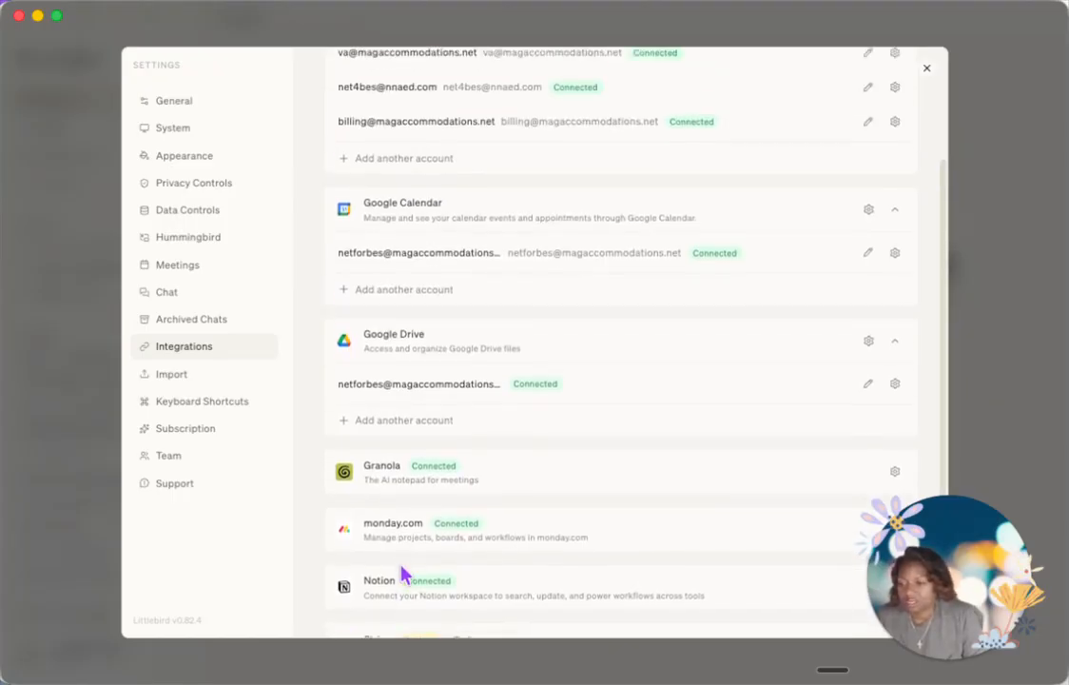
scroll(401, 573, down, 5)
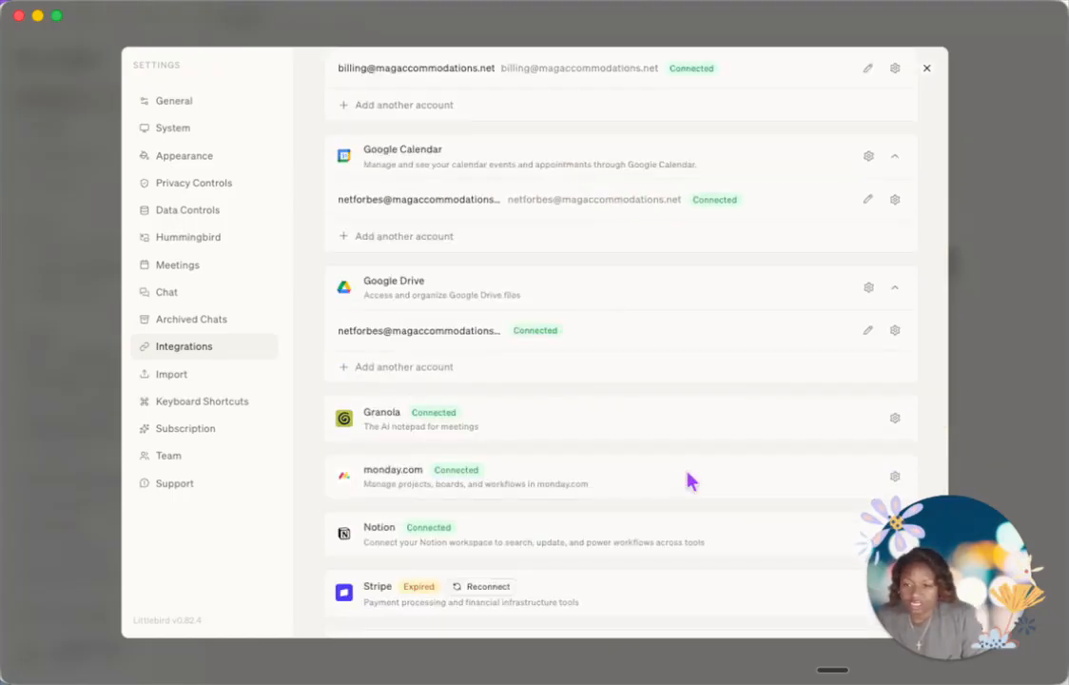
scroll(371, 506, up, 1)
scroll(370, 506, up, 5)
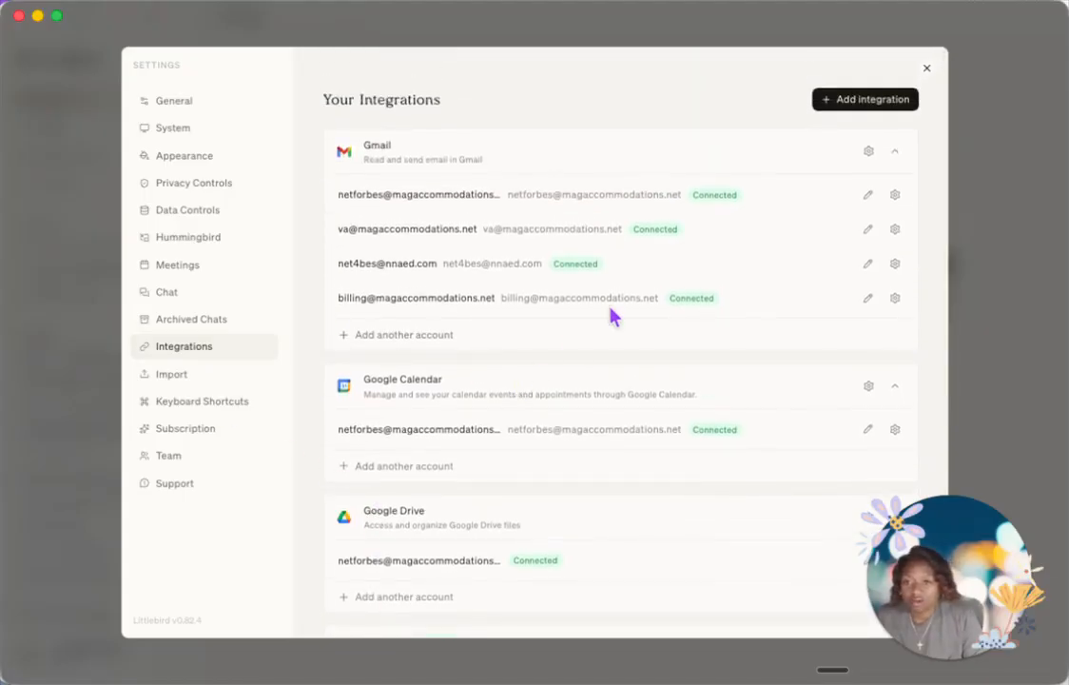
Step: Open the catalogue for adding integrations and look through the featured apps
click(849, 103)
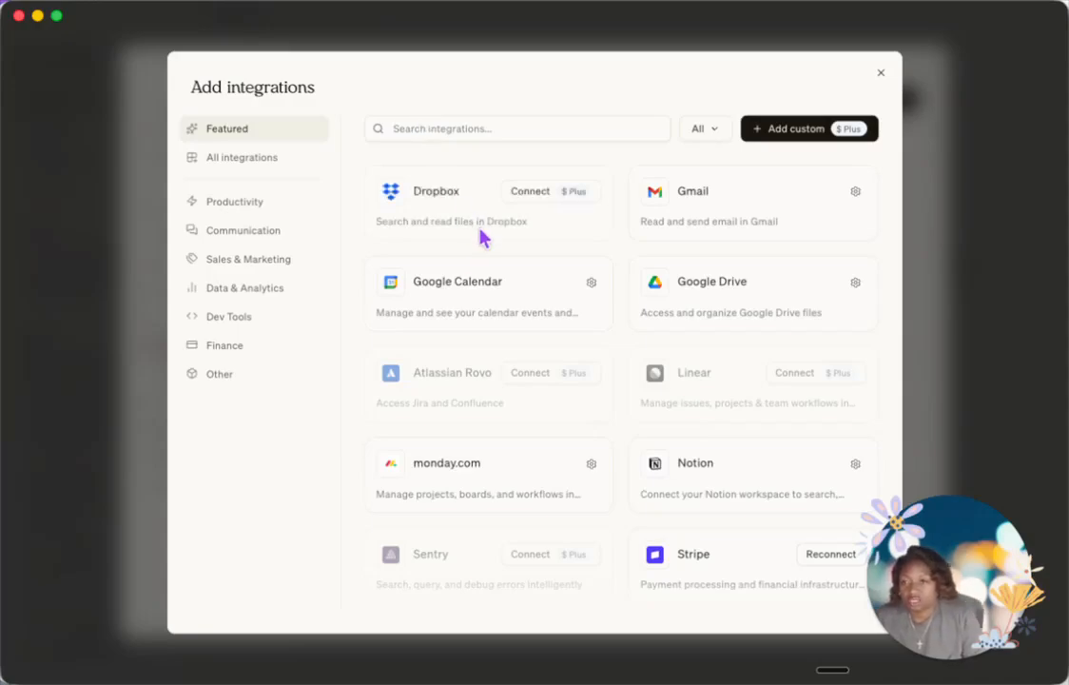
scroll(530, 429, down, 1)
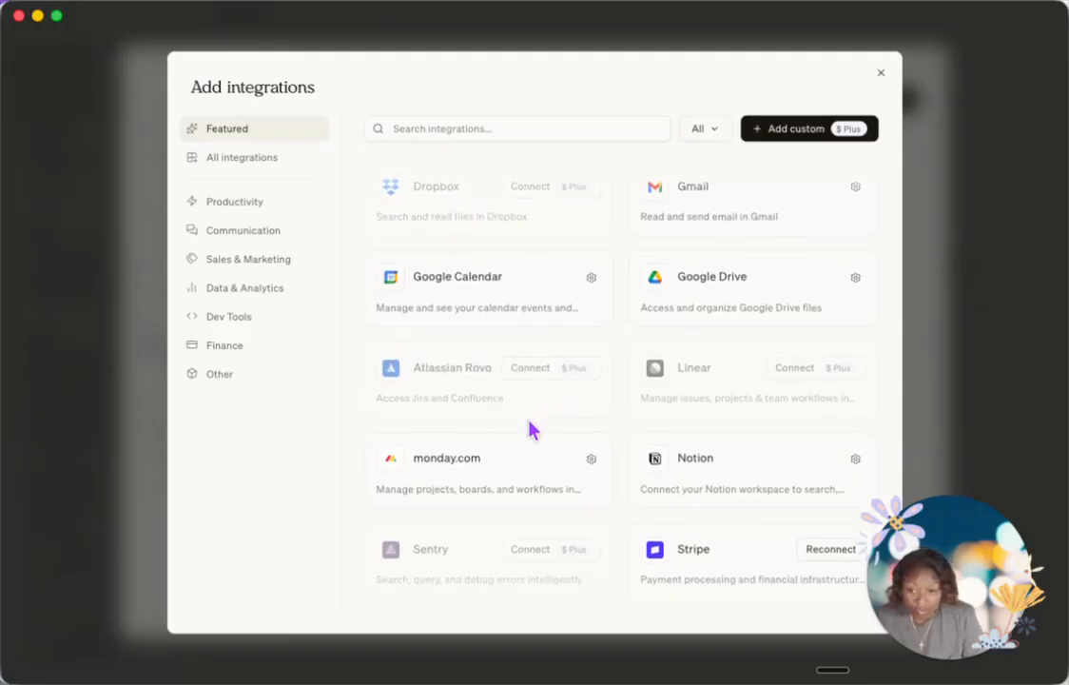
scroll(530, 430, down, 2)
scroll(530, 430, down, 3)
scroll(530, 430, up, 3)
scroll(530, 430, down, 3)
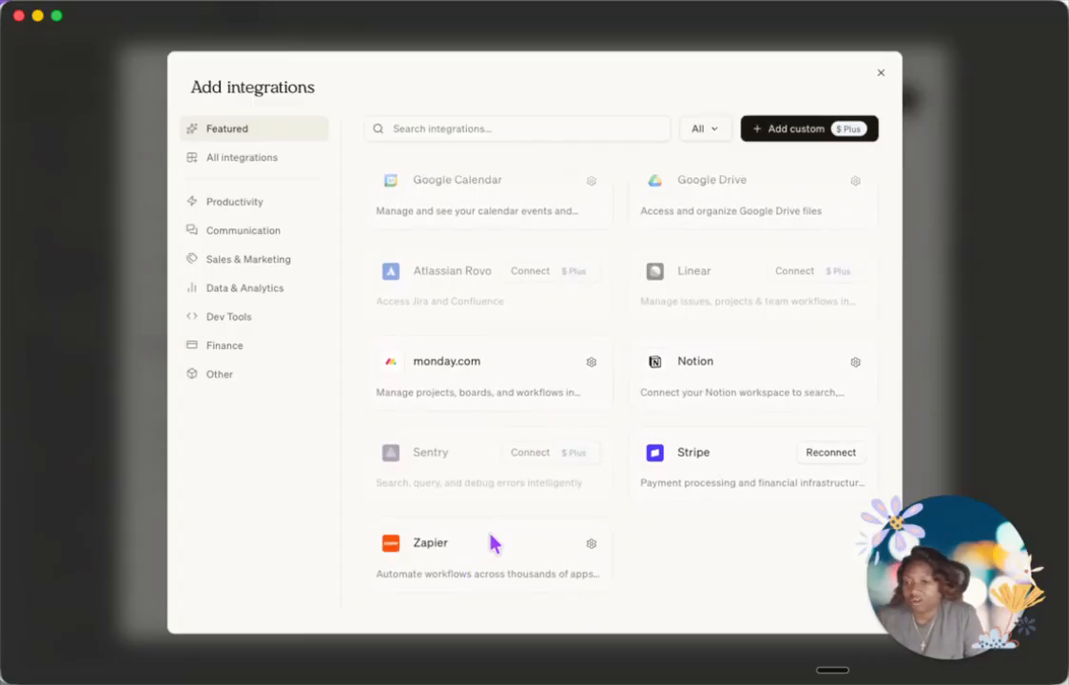
scroll(493, 542, up, 4)
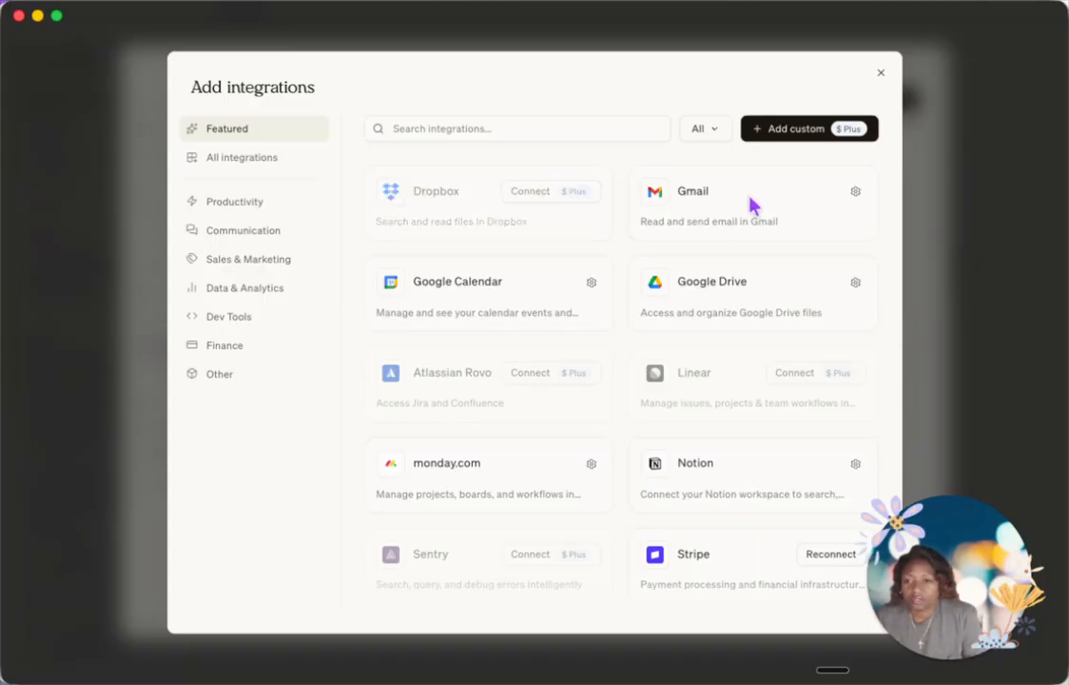
Step: Try to connect Dropbox, and review the subscription plans with monthly billing prices
click(531, 194)
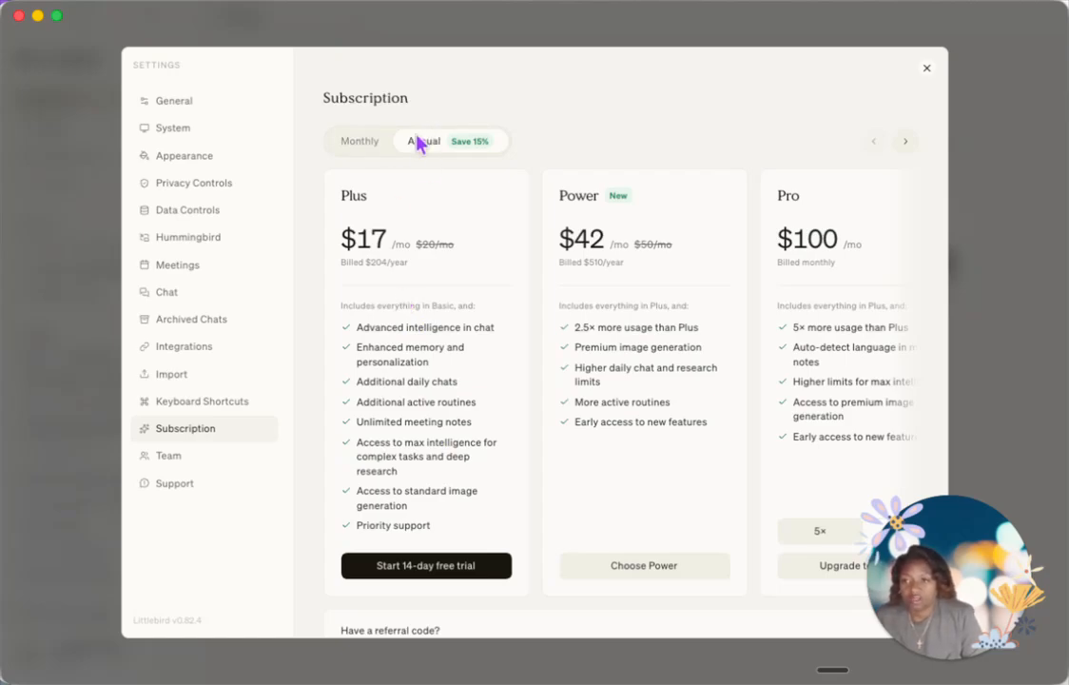
click(344, 142)
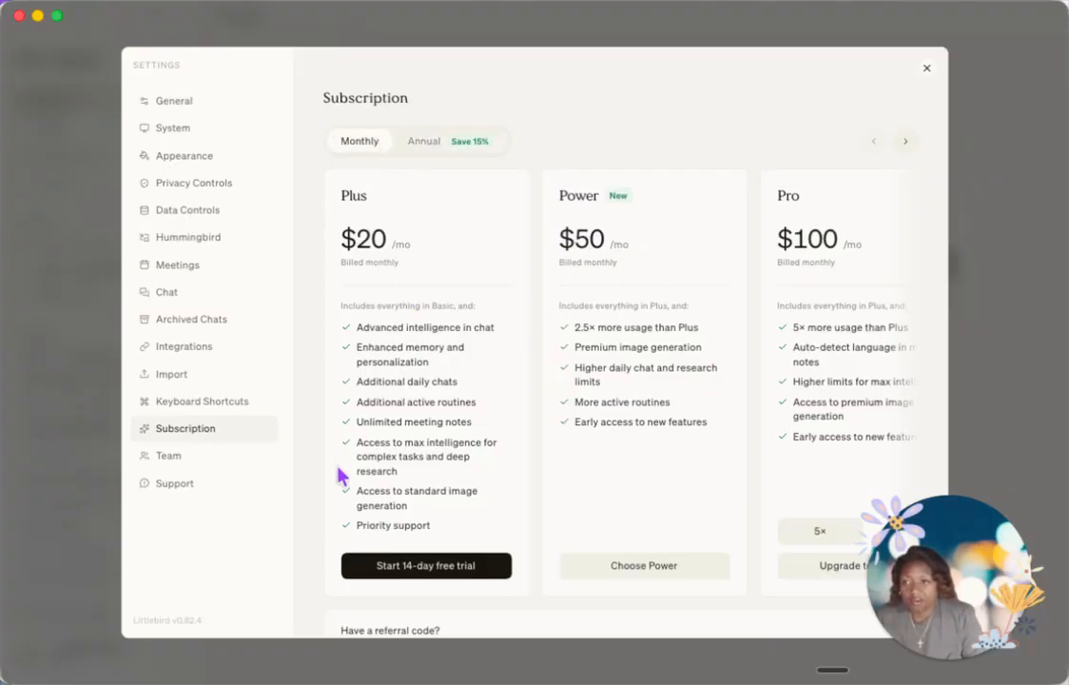
scroll(332, 515, down, 1)
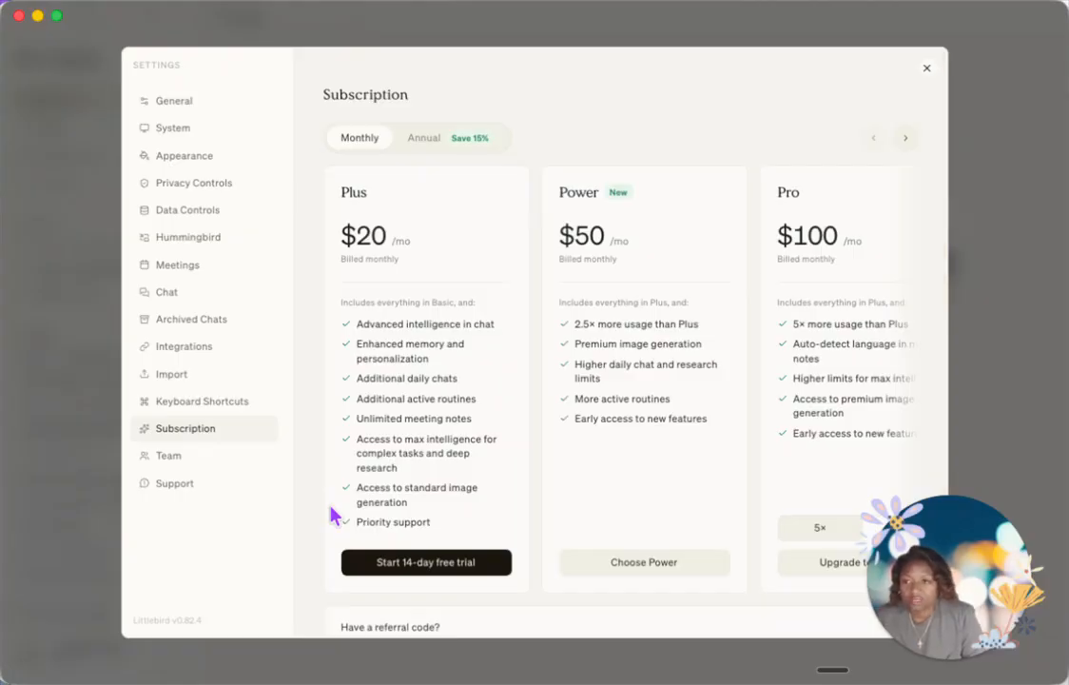
scroll(332, 515, down, 1)
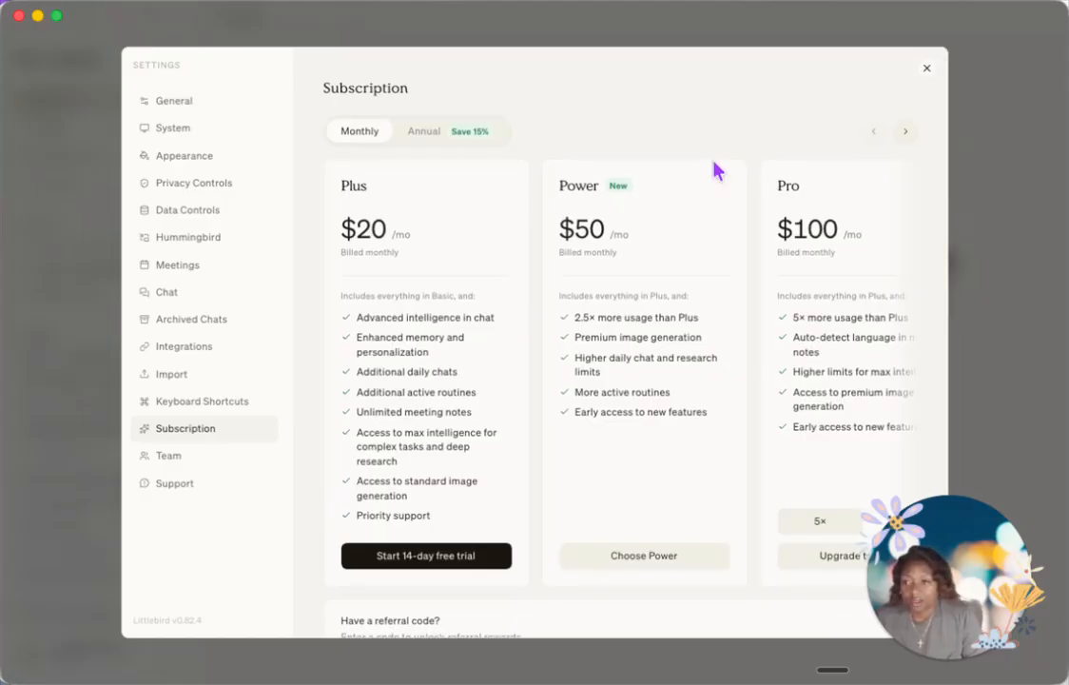
Step: Return to the catalogue for adding integrations and filter the featured apps to Not Connected
click(172, 347)
scroll(598, 440, down, 2)
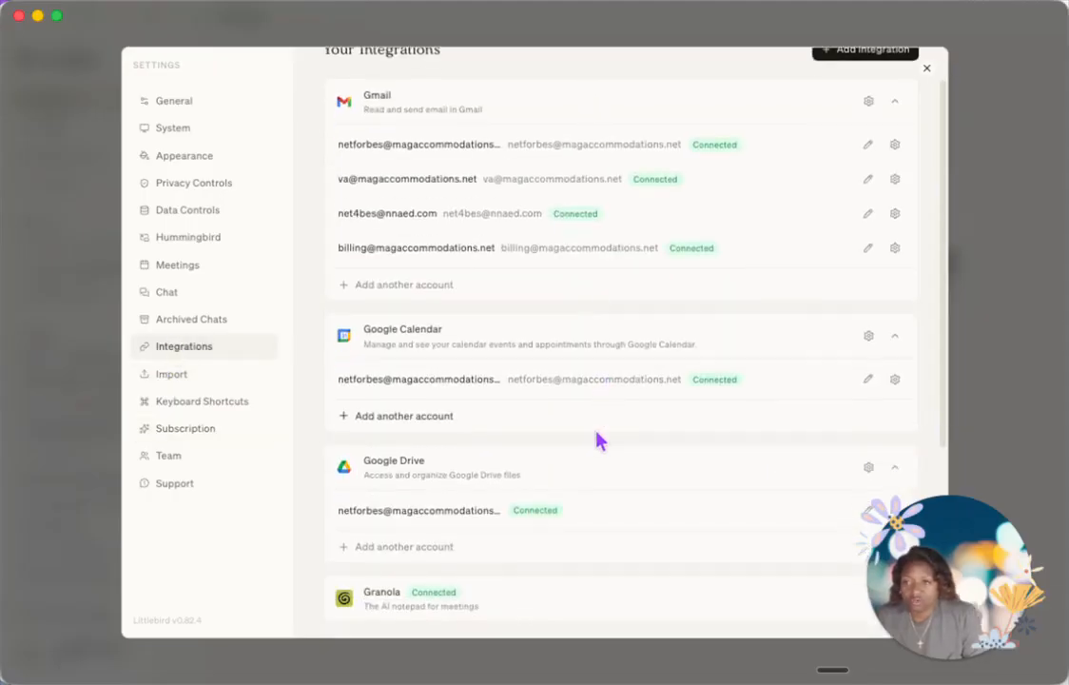
scroll(637, 347, up, 3)
click(852, 98)
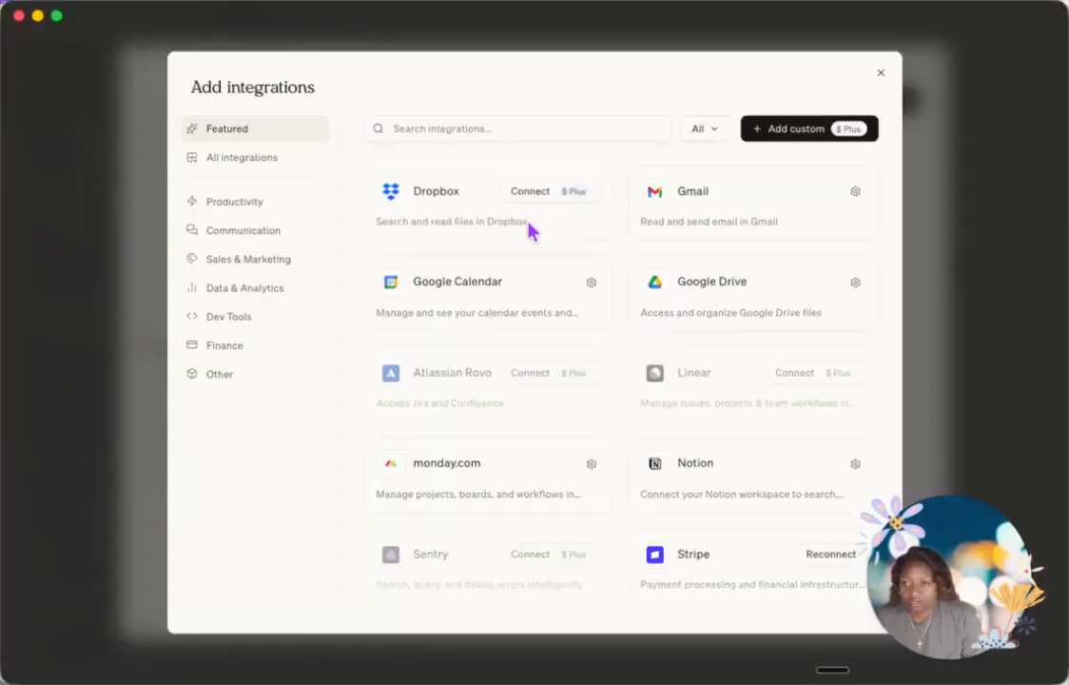
scroll(573, 525, down, 2)
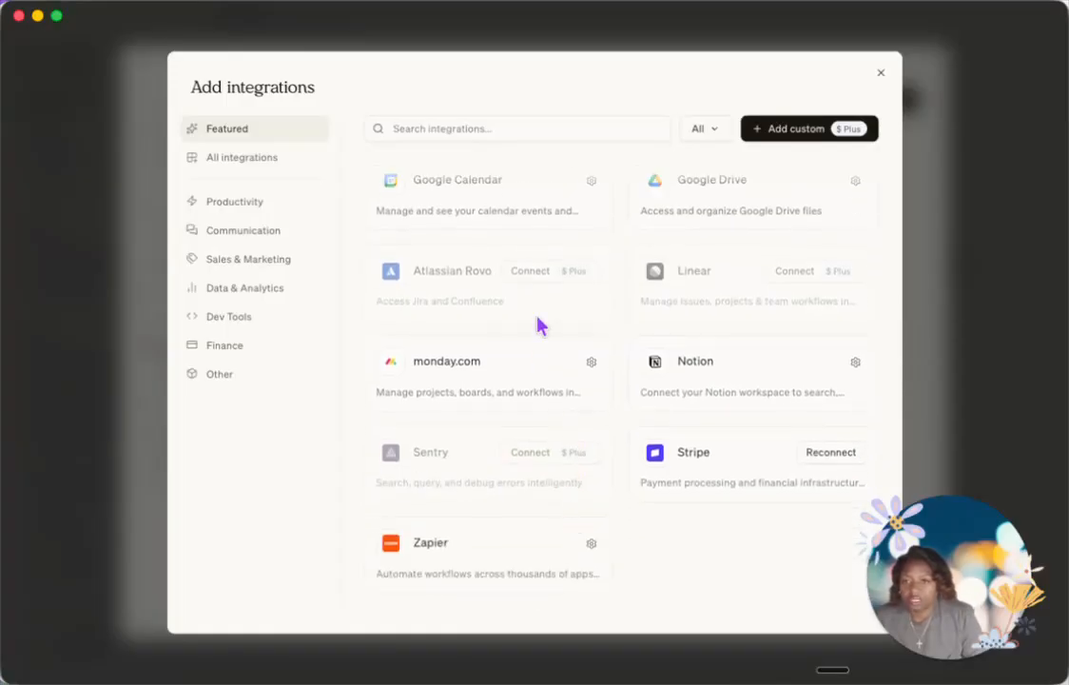
click(706, 131)
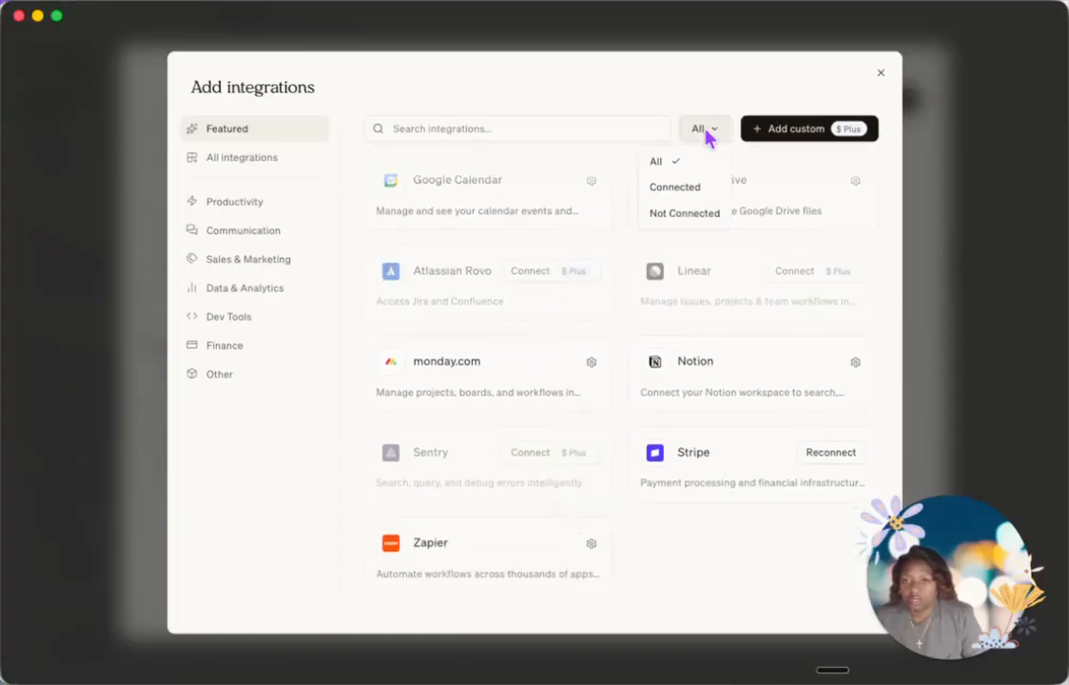
click(694, 213)
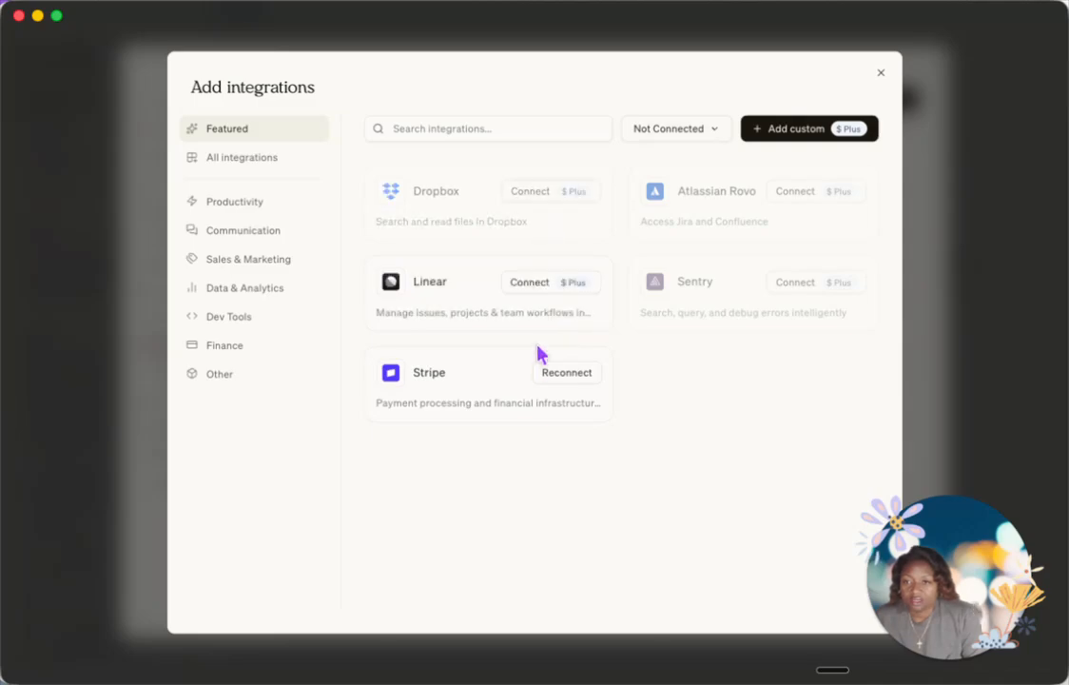
Step: Browse the unconnected apps in the Productivity category through to the end of the list
click(232, 201)
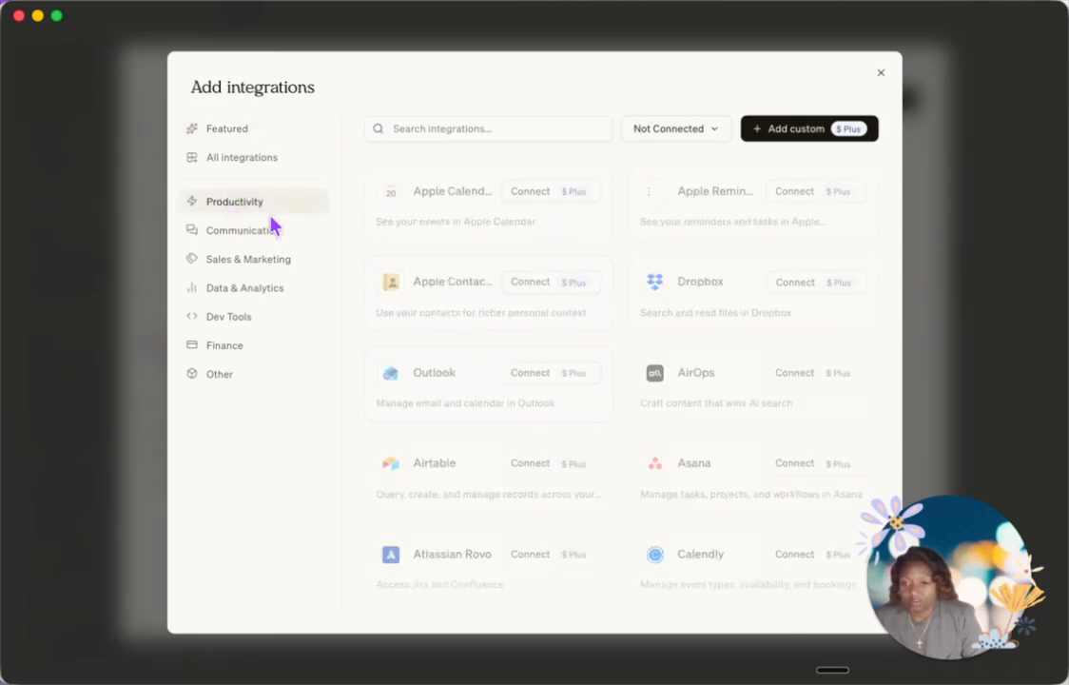
scroll(582, 466, down, 10)
scroll(582, 487, down, 5)
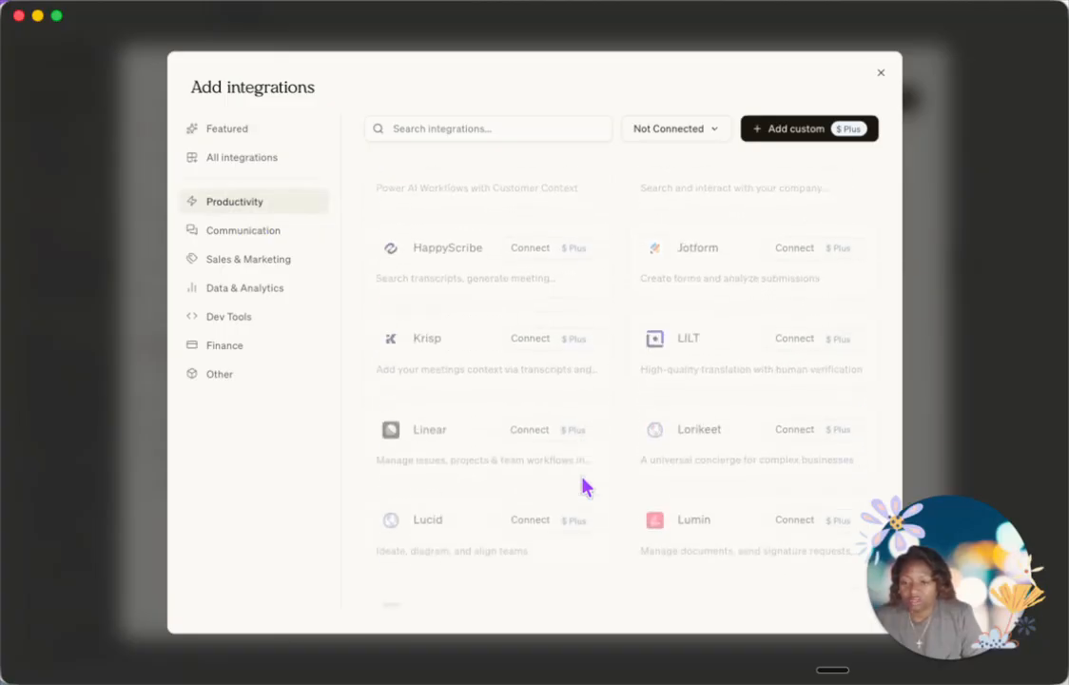
scroll(480, 428, down, 10)
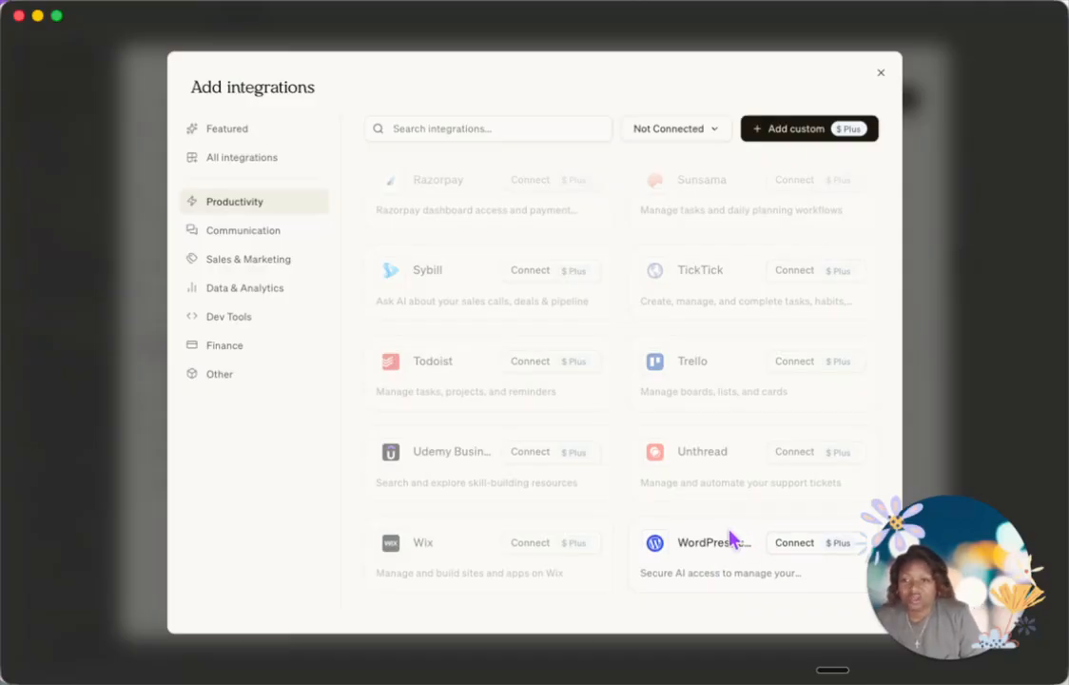
scroll(733, 540, up, 5)
scroll(732, 539, up, 6)
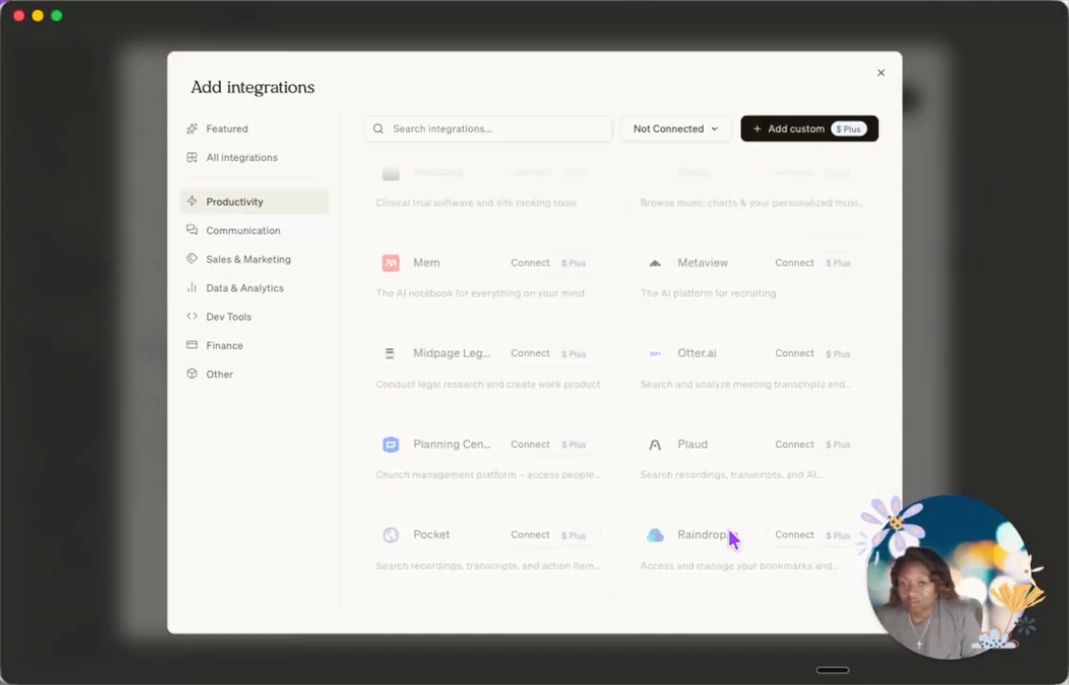
scroll(729, 539, up, 3)
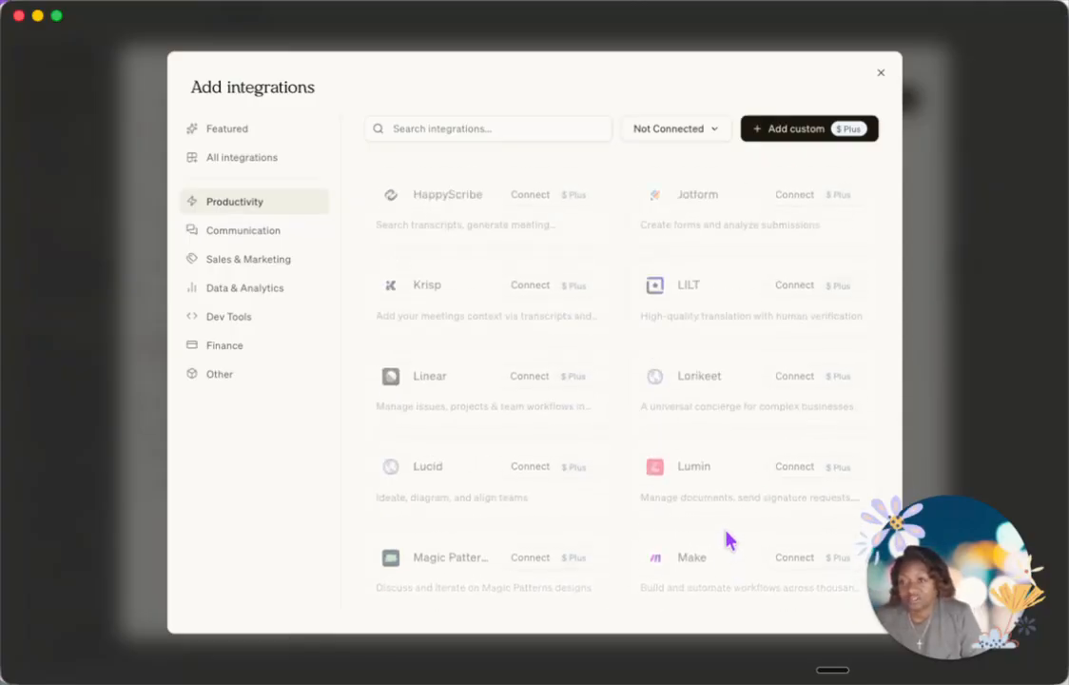
Step: View the unconnected apps in the Communication, Sales & Marketing, and Data & Analytics categories
click(262, 238)
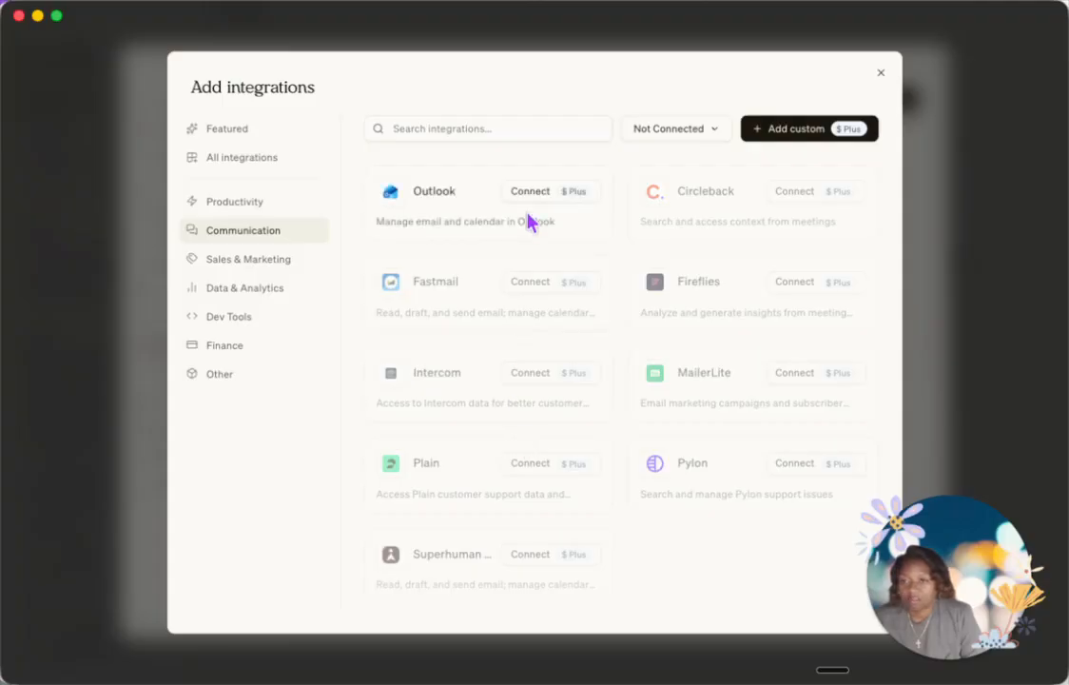
click(249, 268)
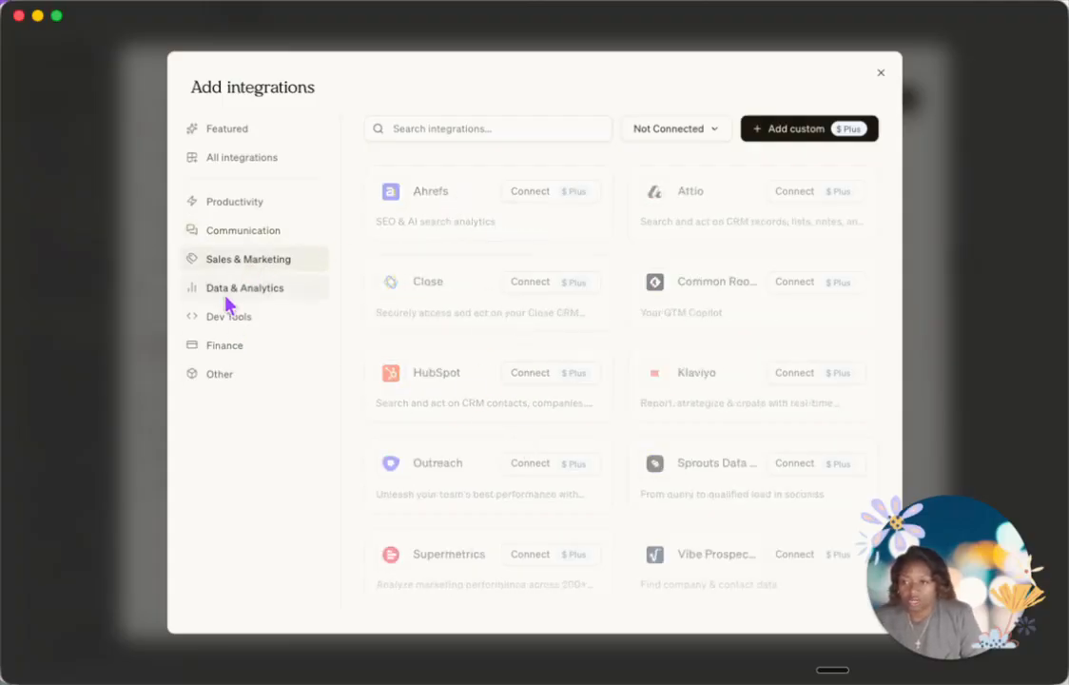
click(227, 296)
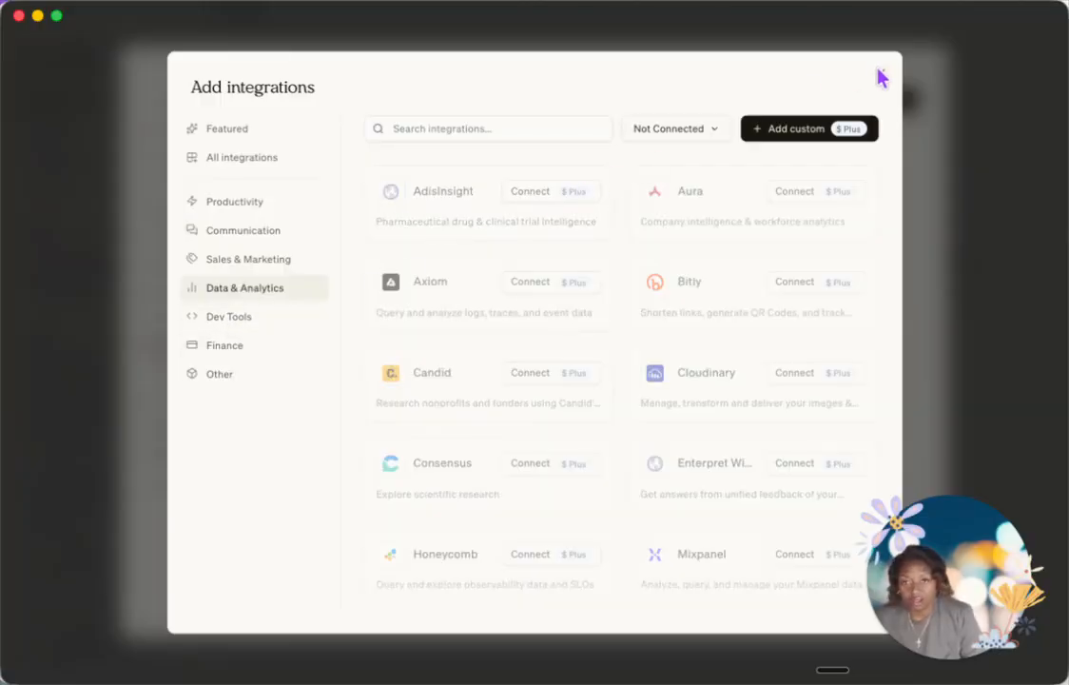
Step: Close the integrations catalogue and the settings, and open the recent chat about weekly automation time savings
click(881, 73)
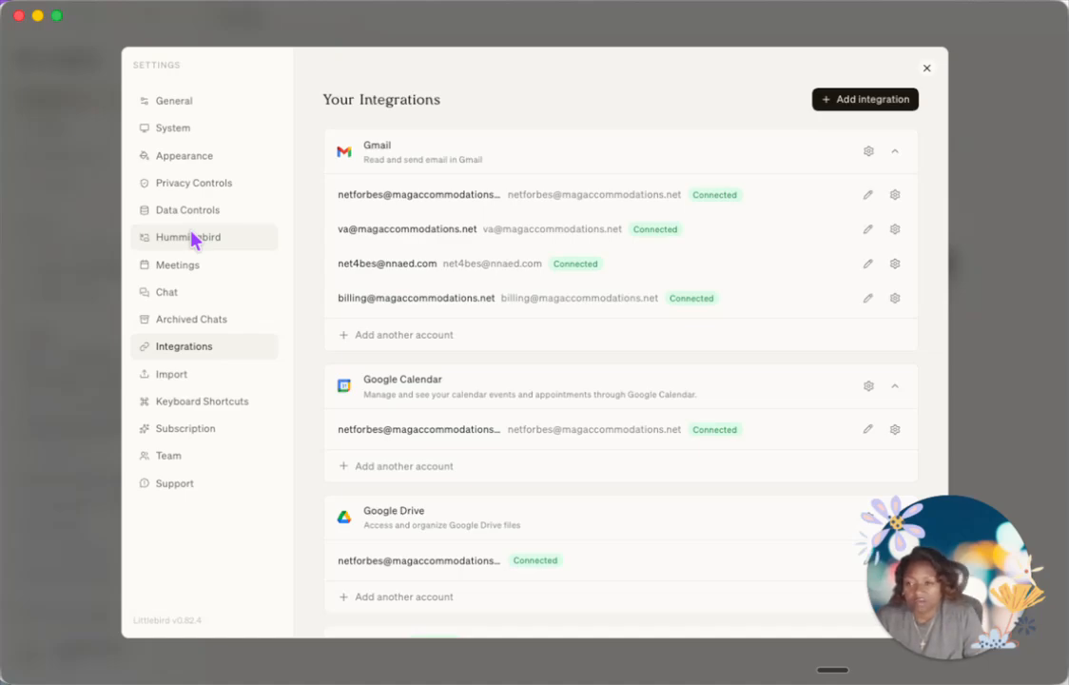
click(927, 71)
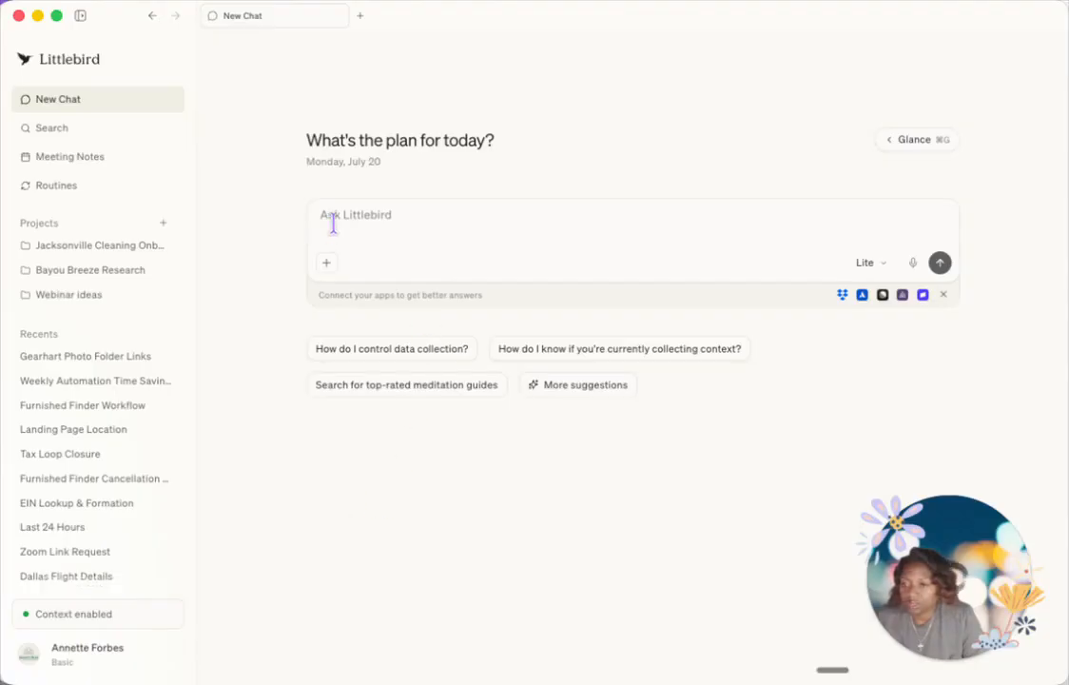
click(75, 381)
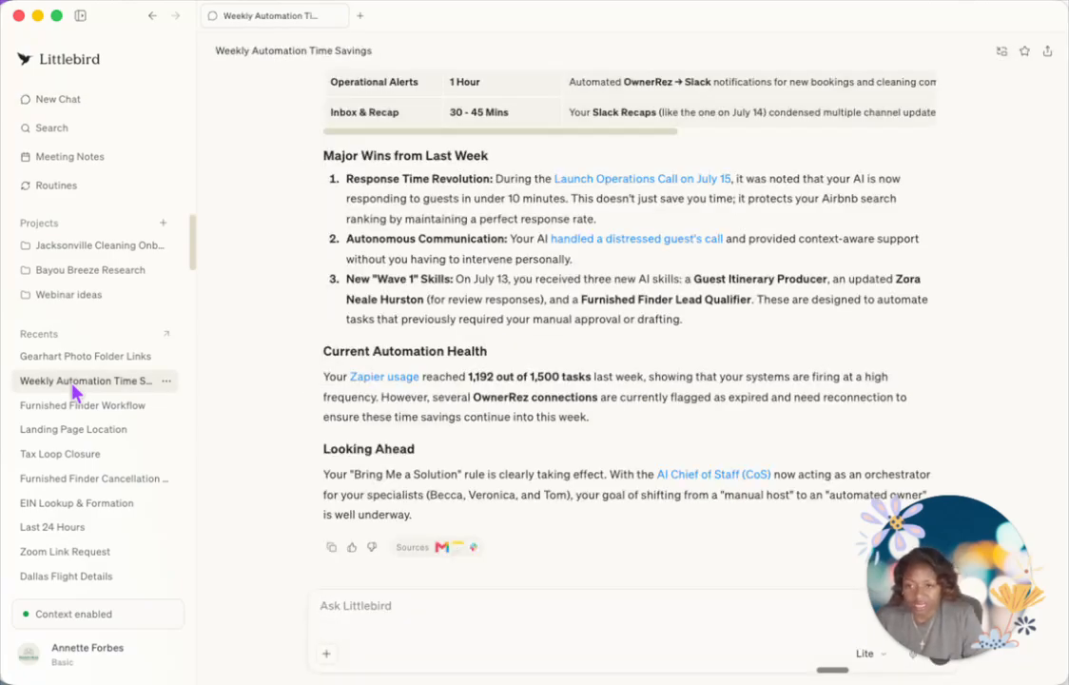
Step: Review the whole weekly automation time savings answer, from the time-saved table through Major Wins, Current Automation Health and Looking Ahead, and return to its beginning
scroll(446, 428, up, 5)
scroll(454, 445, up, 1)
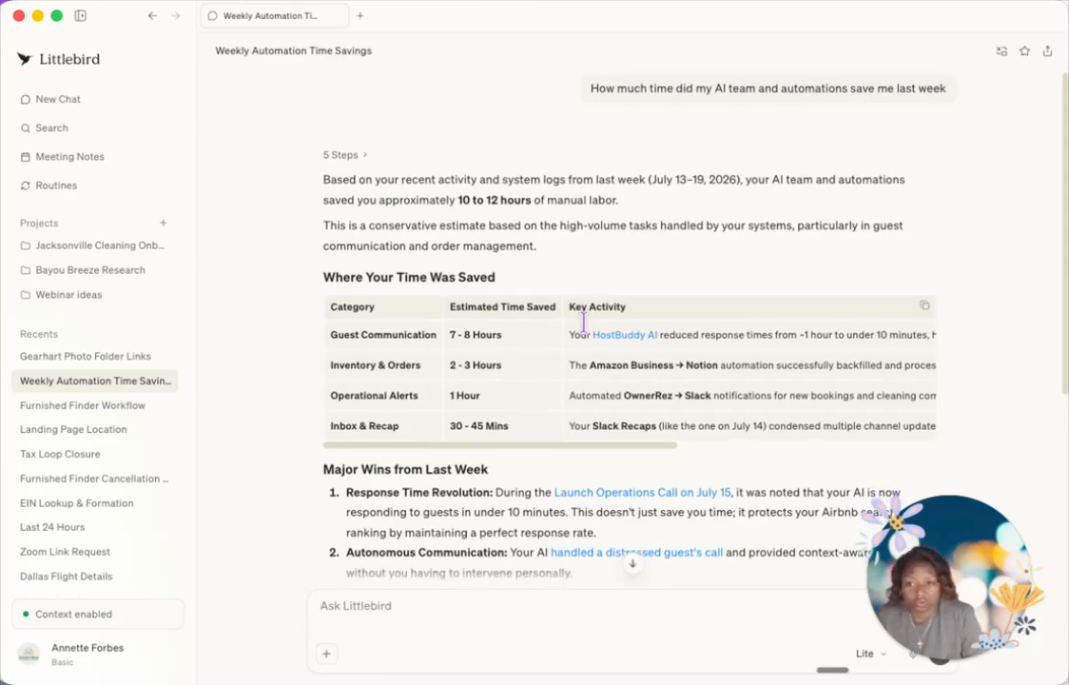
scroll(580, 343, down, 1)
scroll(569, 393, down, 2)
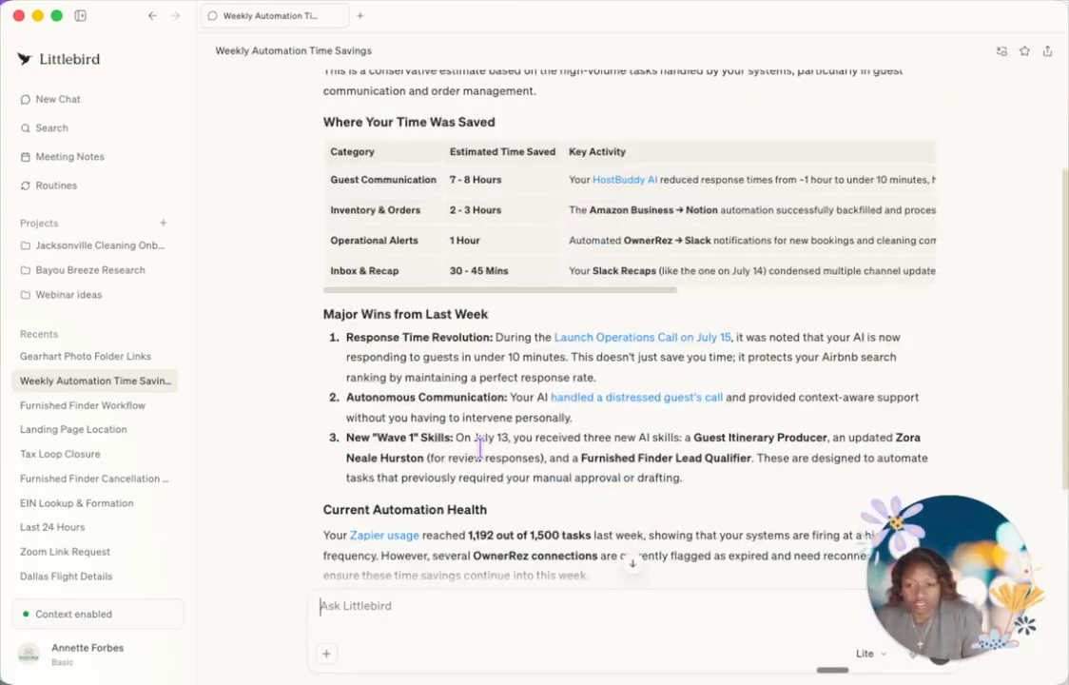
scroll(477, 444, down, 1)
scroll(475, 444, down, 3)
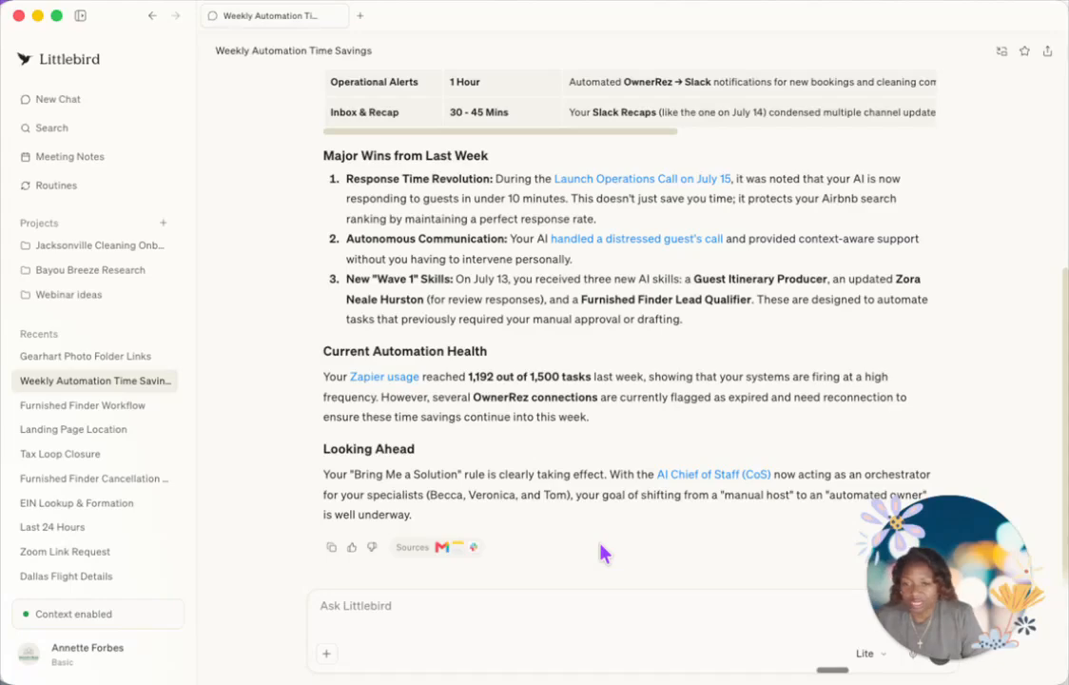
scroll(601, 552, up, 1)
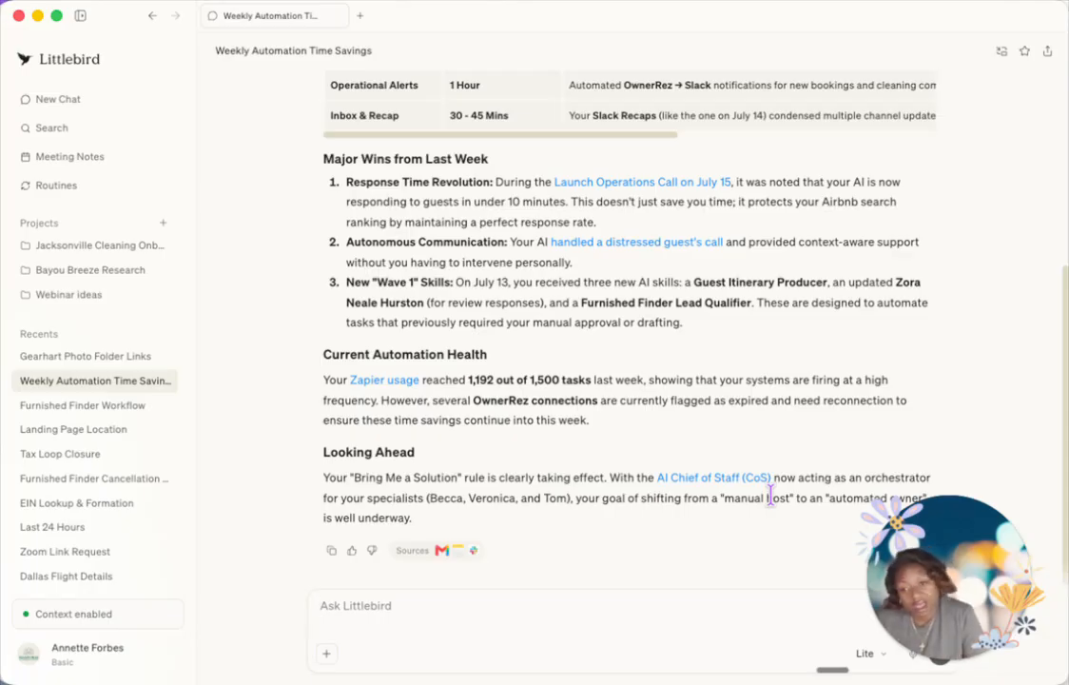
scroll(663, 544, down, 1)
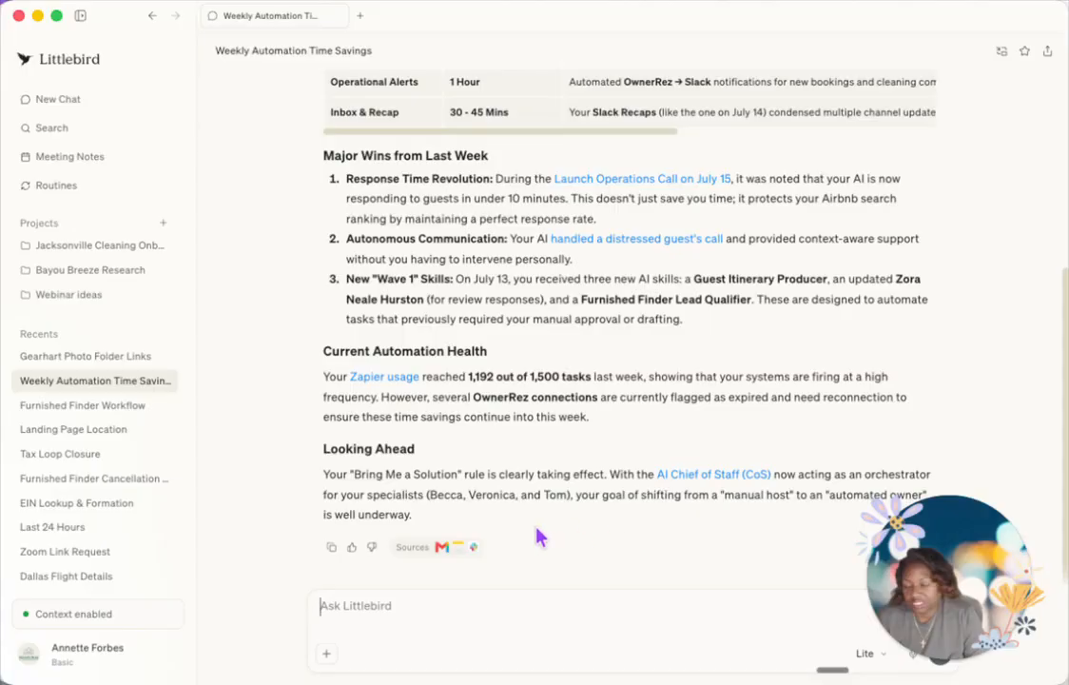
scroll(535, 526, up, 1)
scroll(535, 526, up, 5)
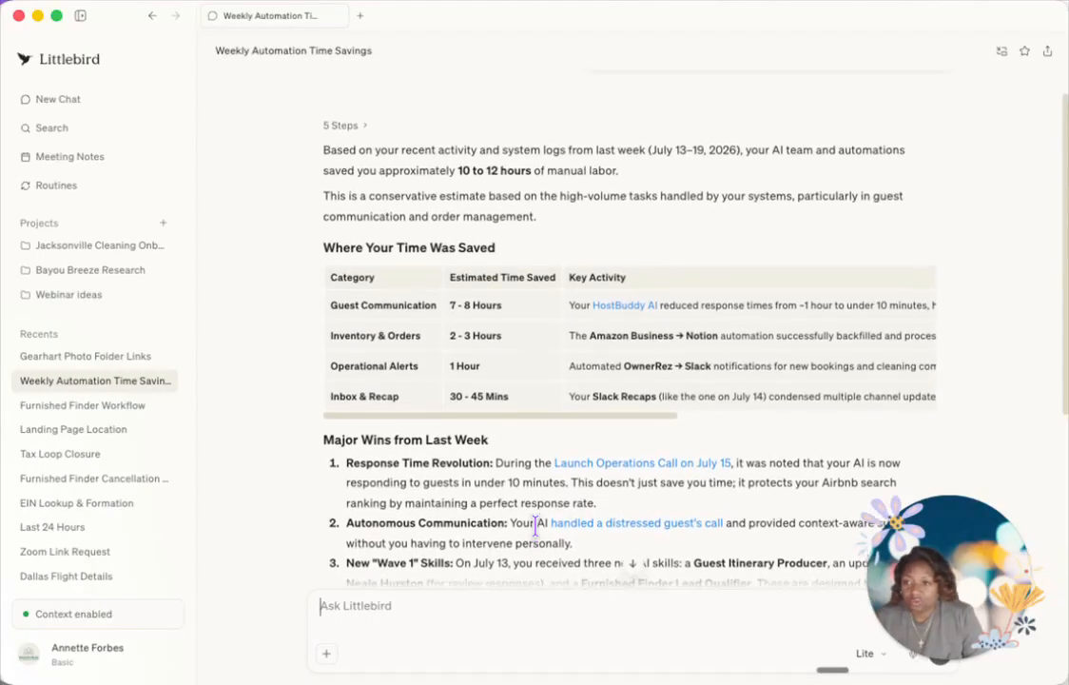
scroll(538, 523, up, 2)
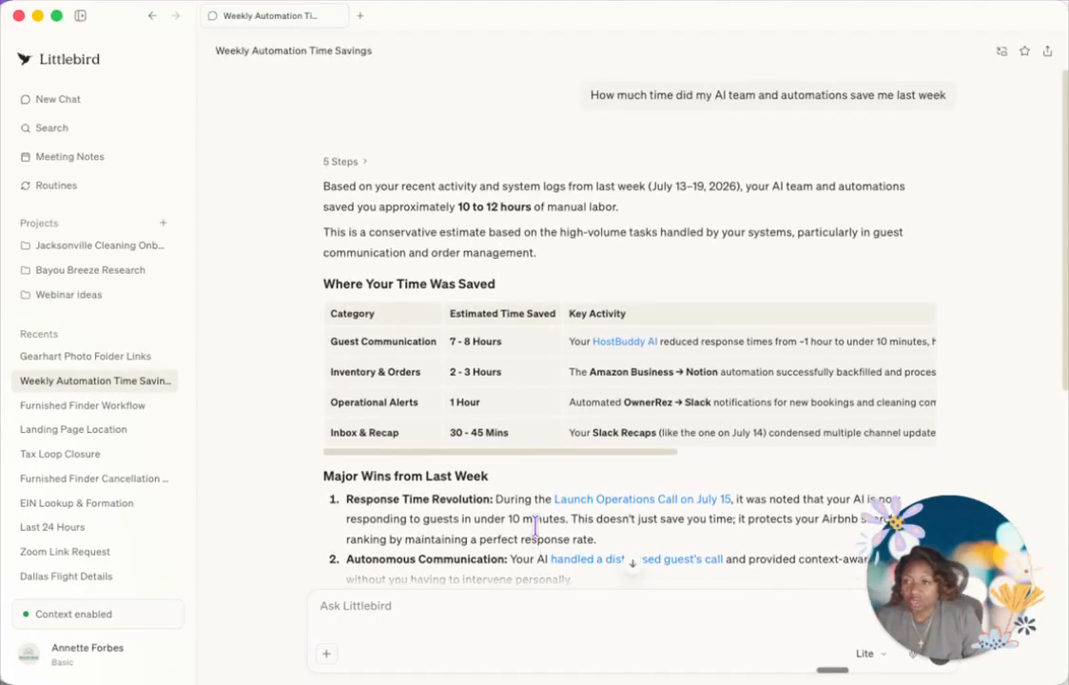
Step: Open the recent chat about the property photo folder links and deny Google Chrome permission to find devices on local networks
click(134, 357)
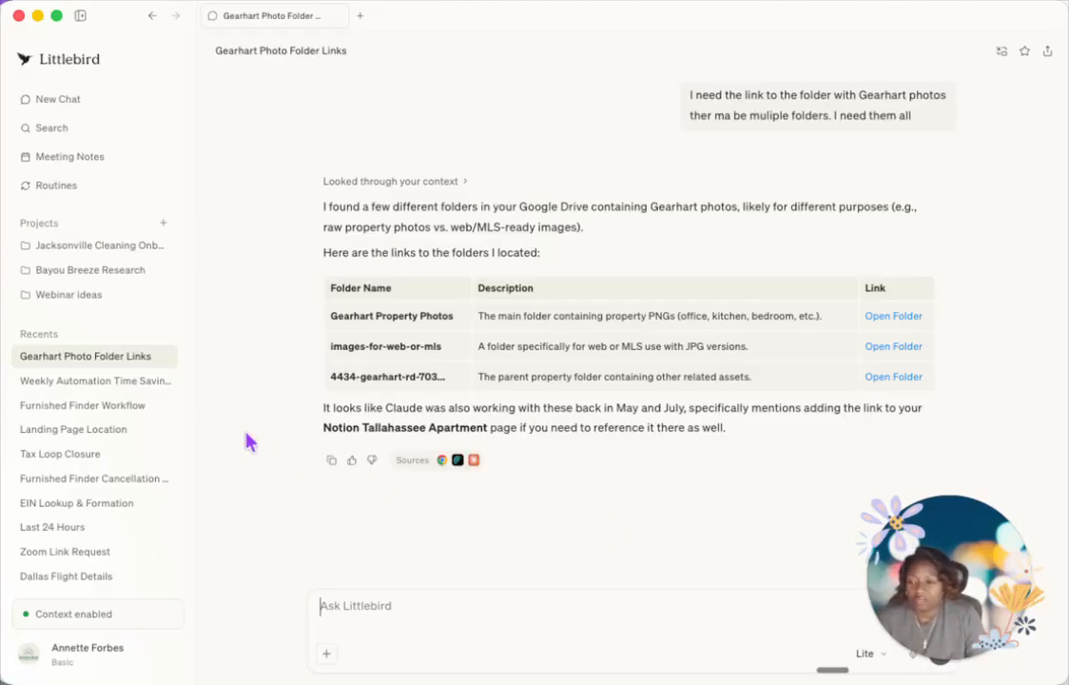
click(485, 626)
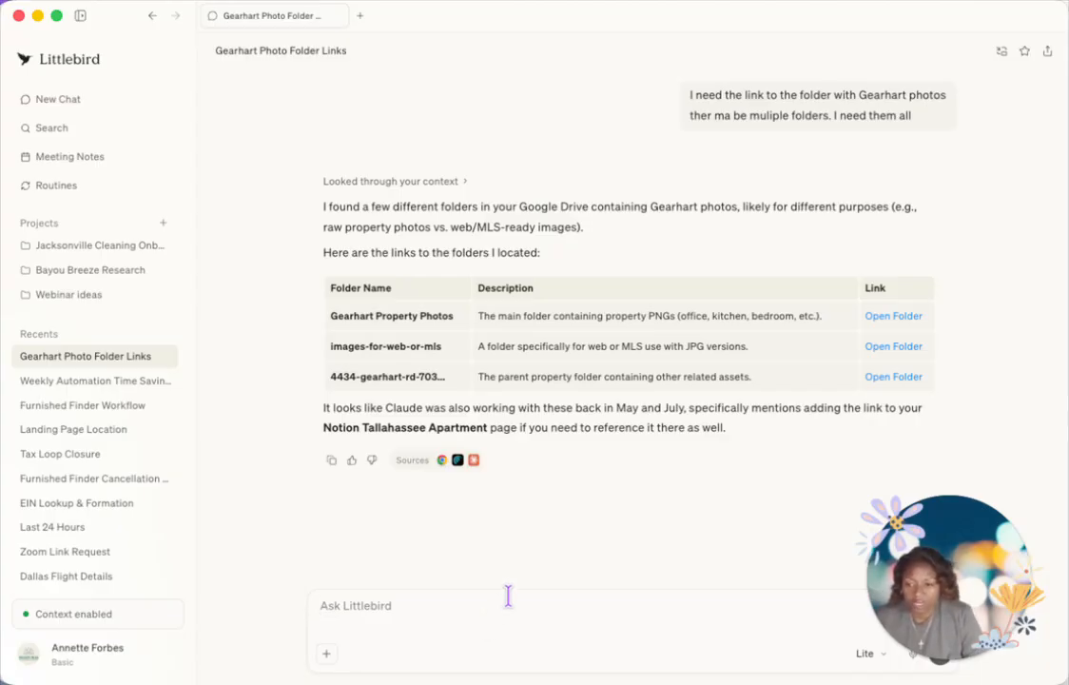
click(668, 602)
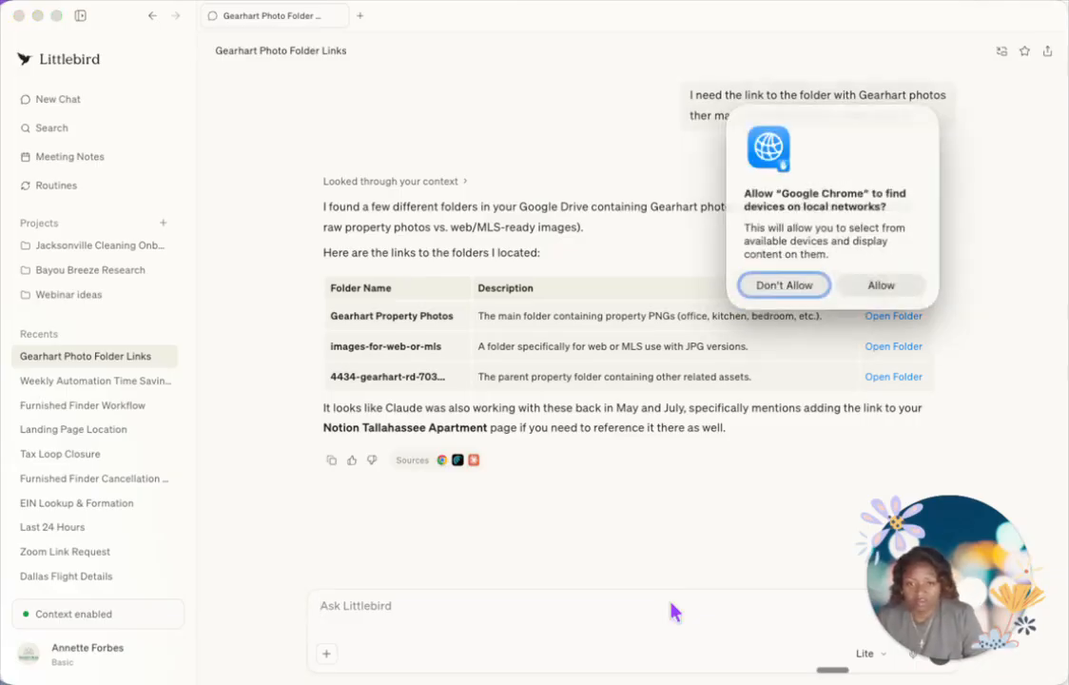
click(810, 289)
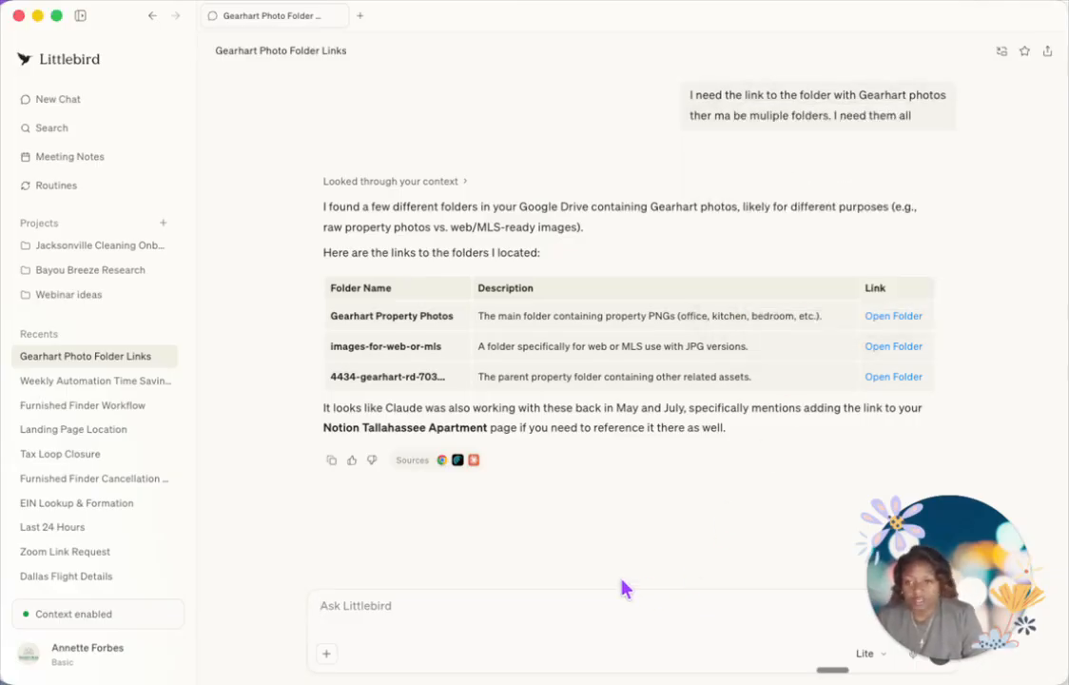